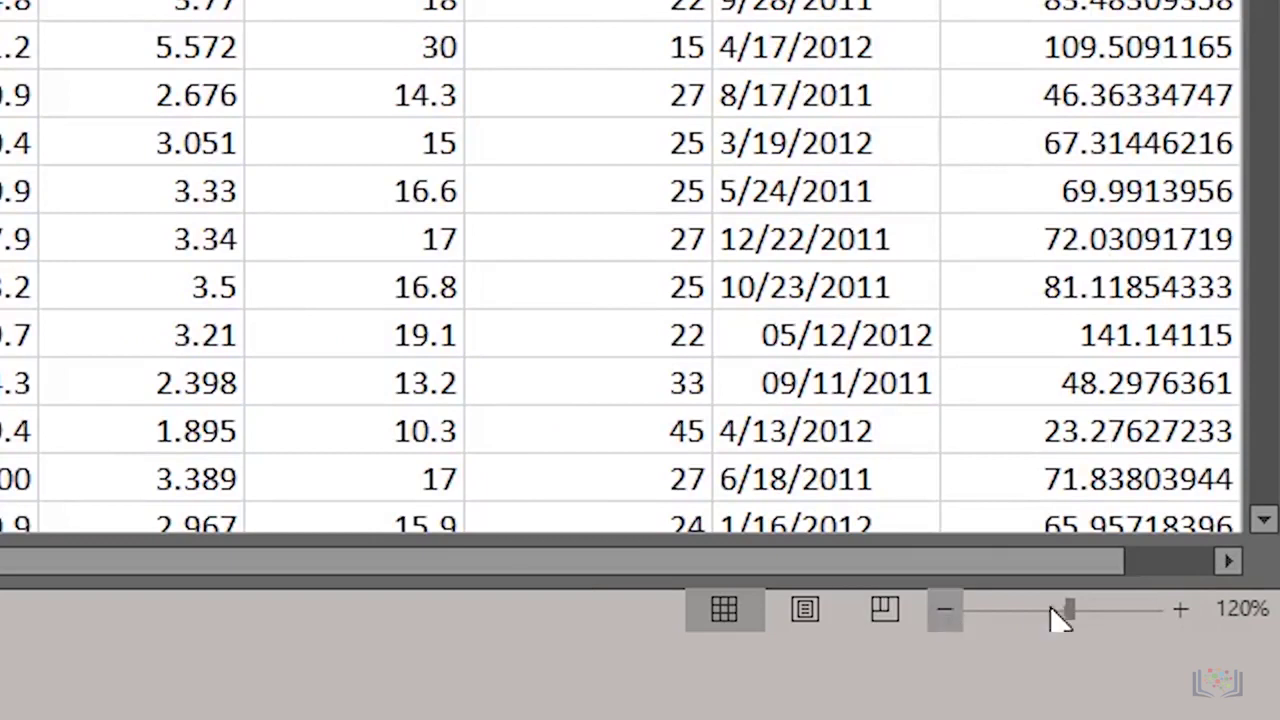
Zoom the worksheet in to 140% and set it back to 100%
click(1179, 609)
click(1179, 609)
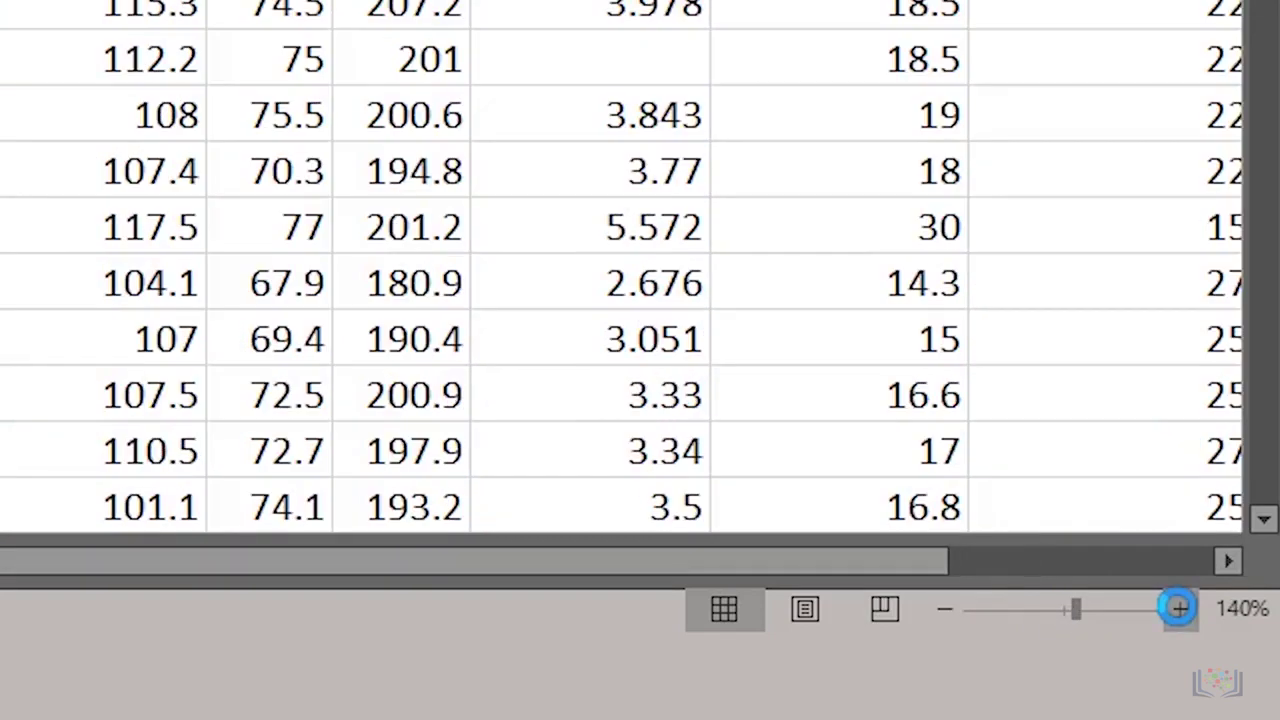
click(1063, 607)
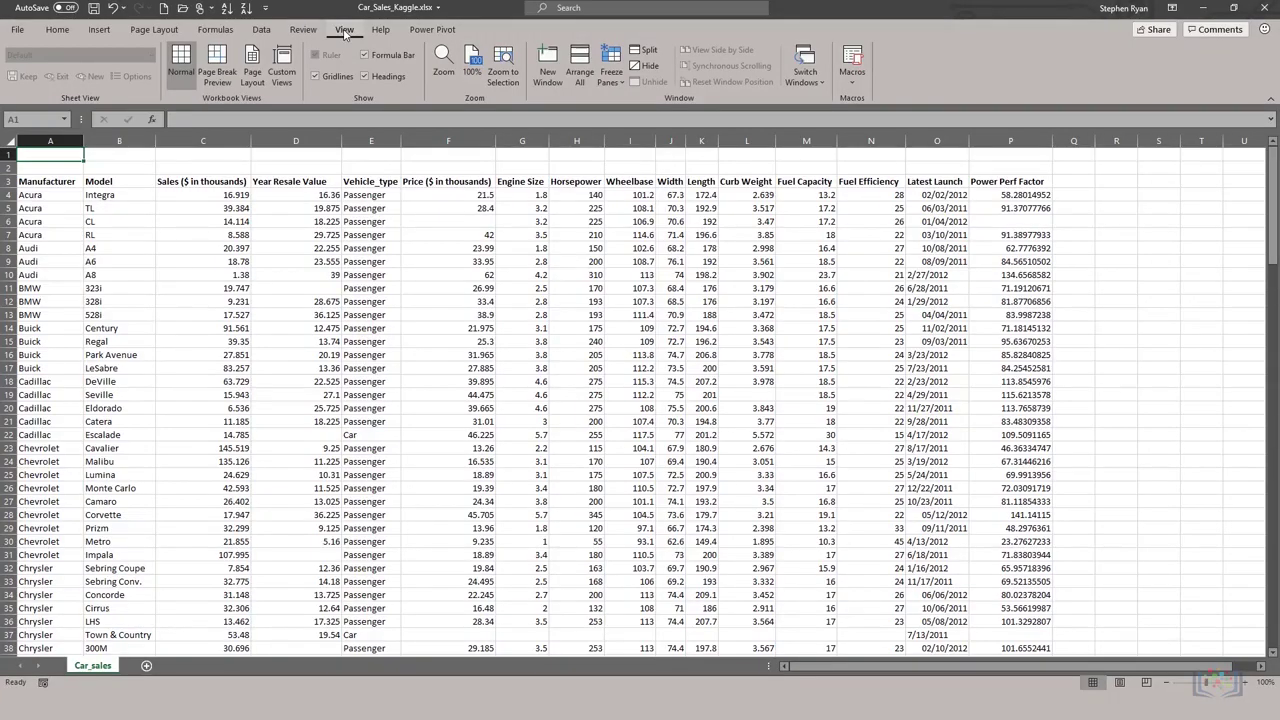
Set the worksheet magnification to 200% and reset it to 100%
click(443, 62)
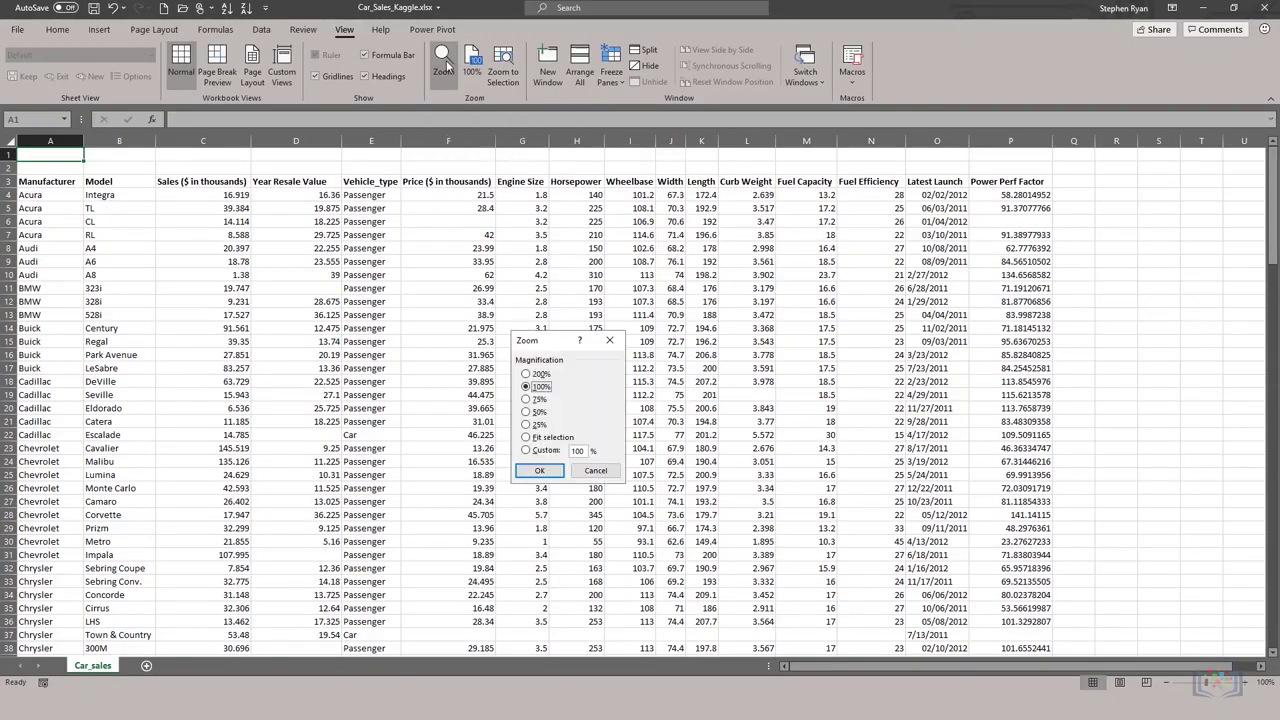
click(540, 373)
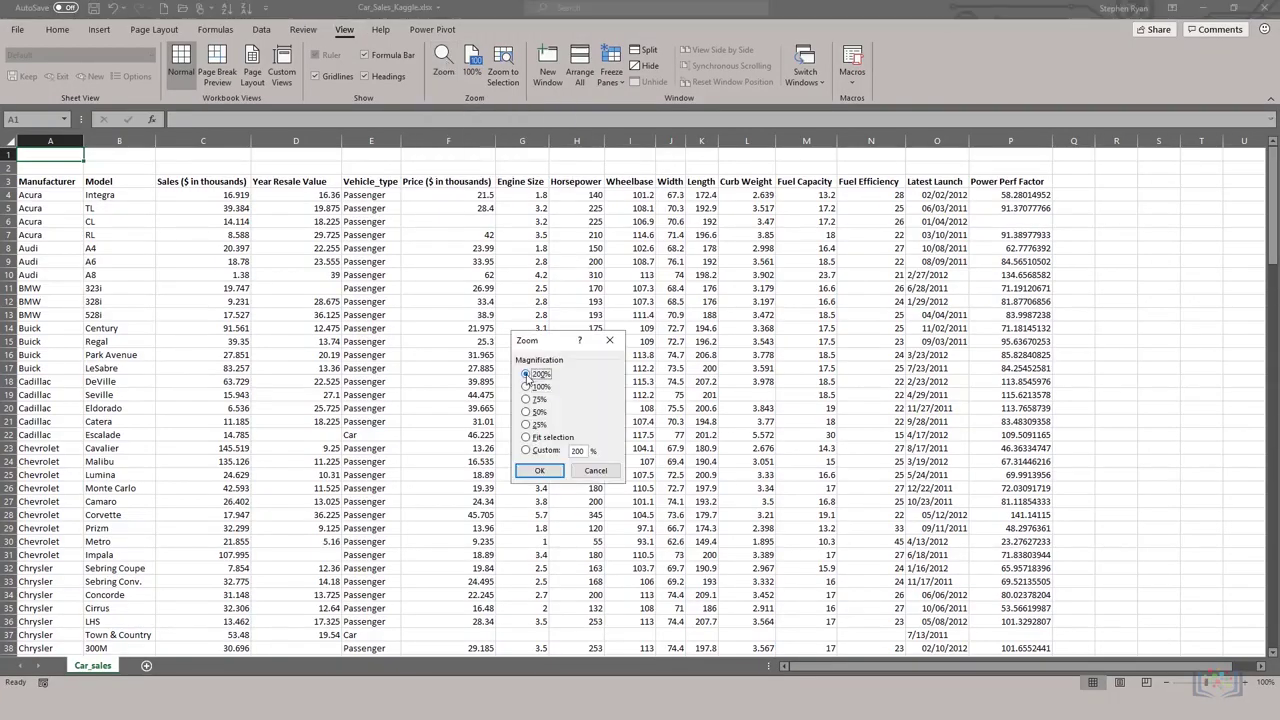
click(539, 471)
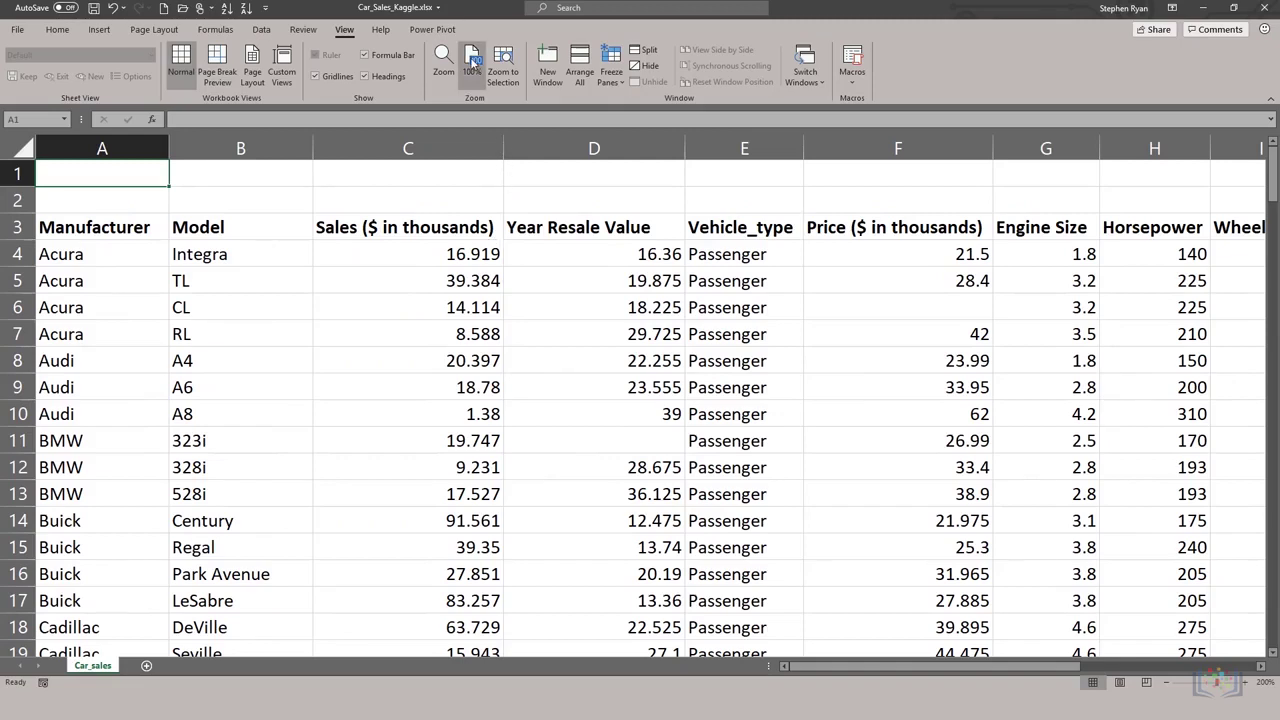
click(470, 57)
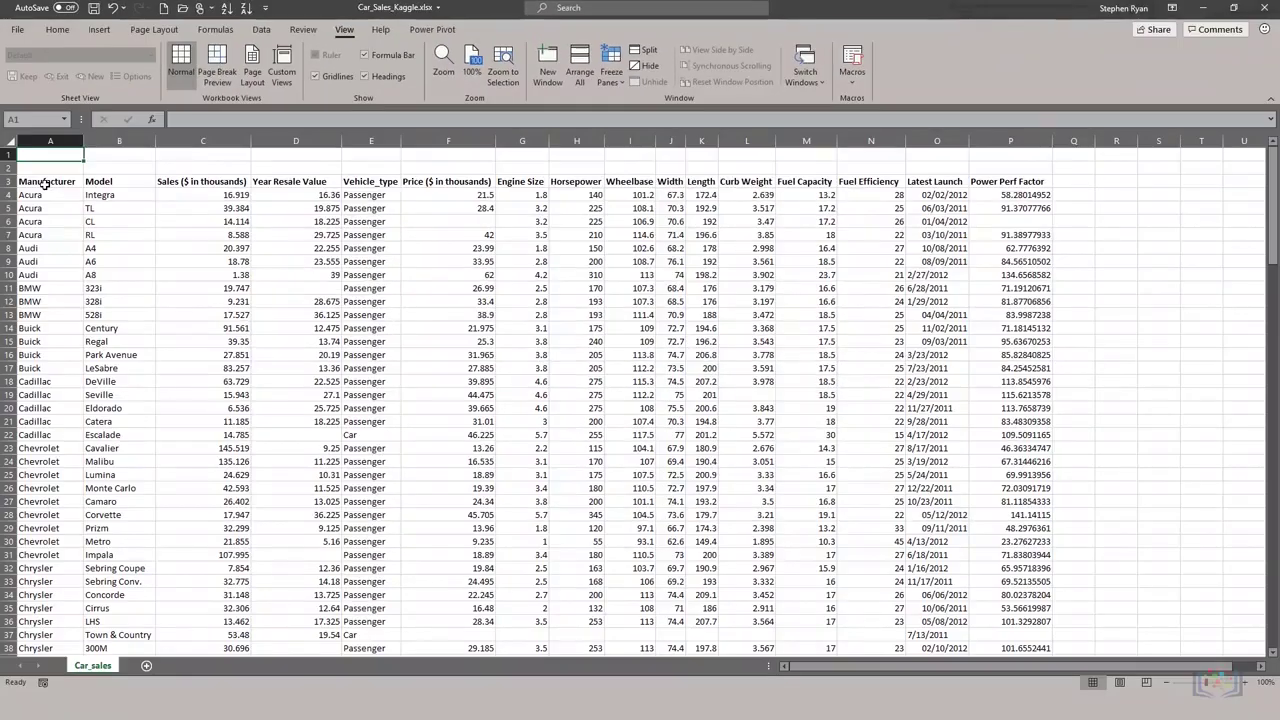
Zoom the worksheet to fit the range A3:E9, from Manufacturer to Vehicle_type
drag(45, 185, 370, 262)
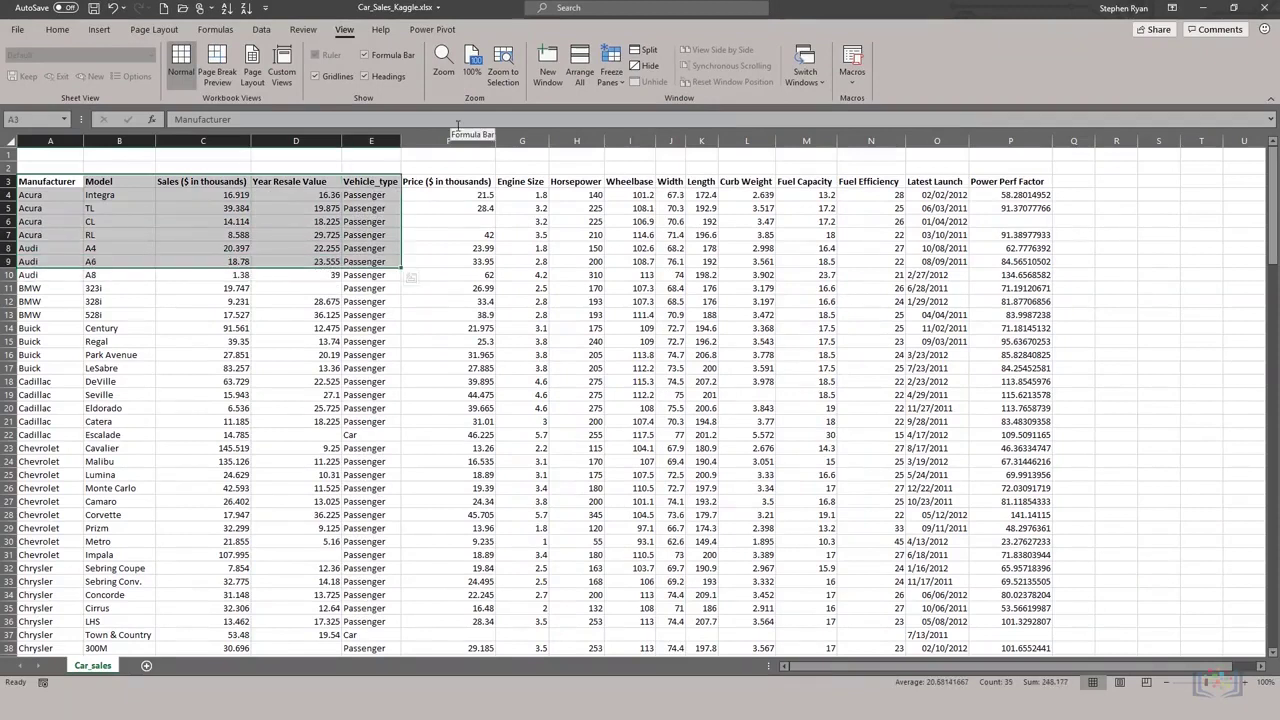
click(502, 68)
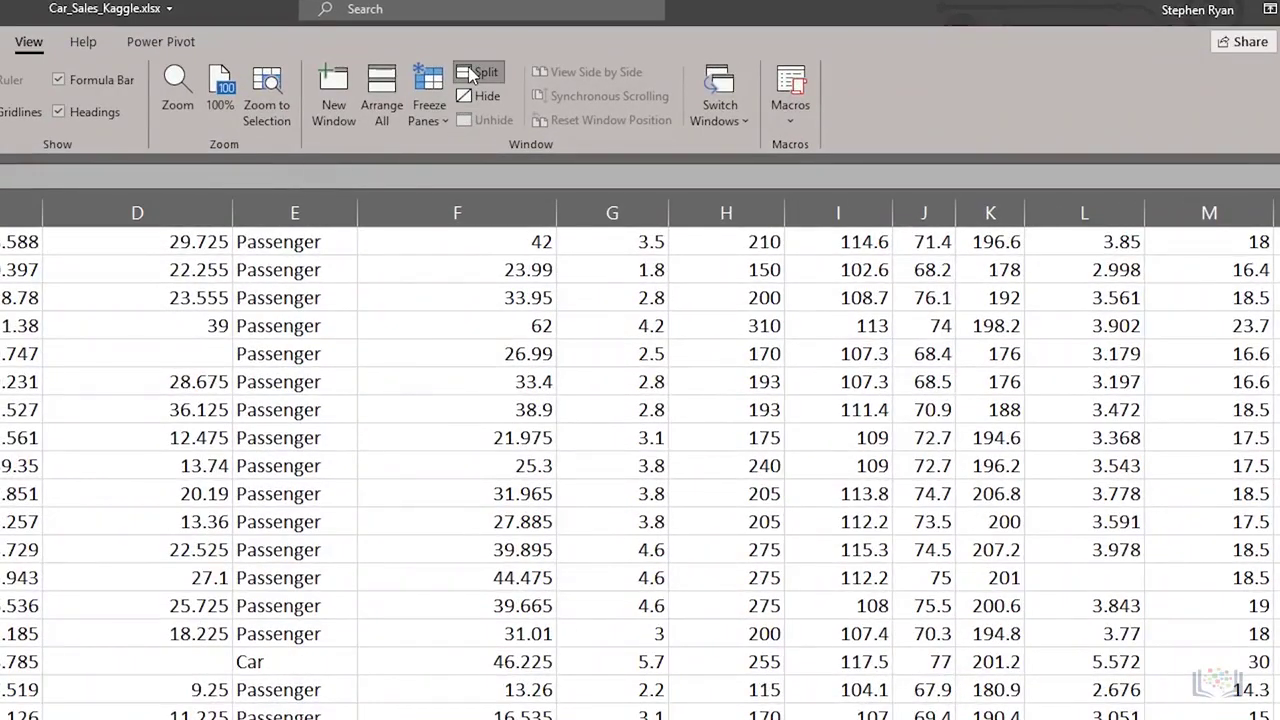
Split the worksheet window into panes and scroll the upper and lower panes independently
click(464, 80)
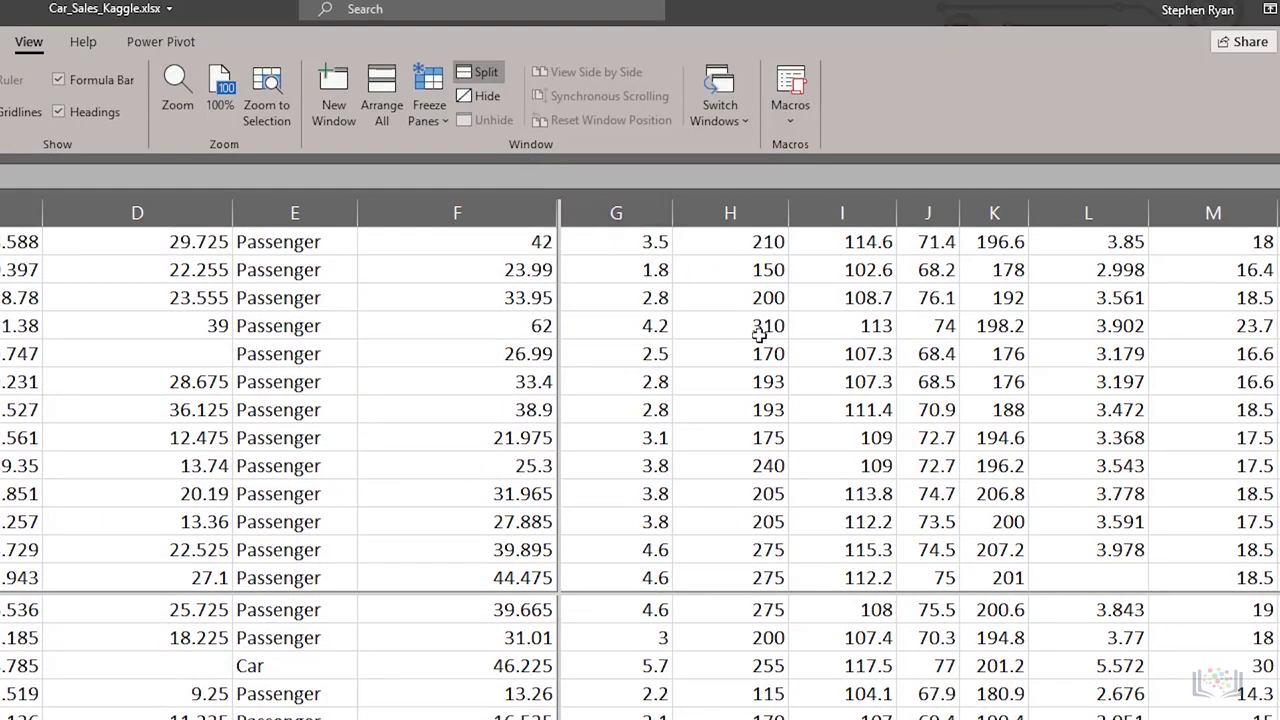
click(765, 407)
scroll(765, 407, down, 5)
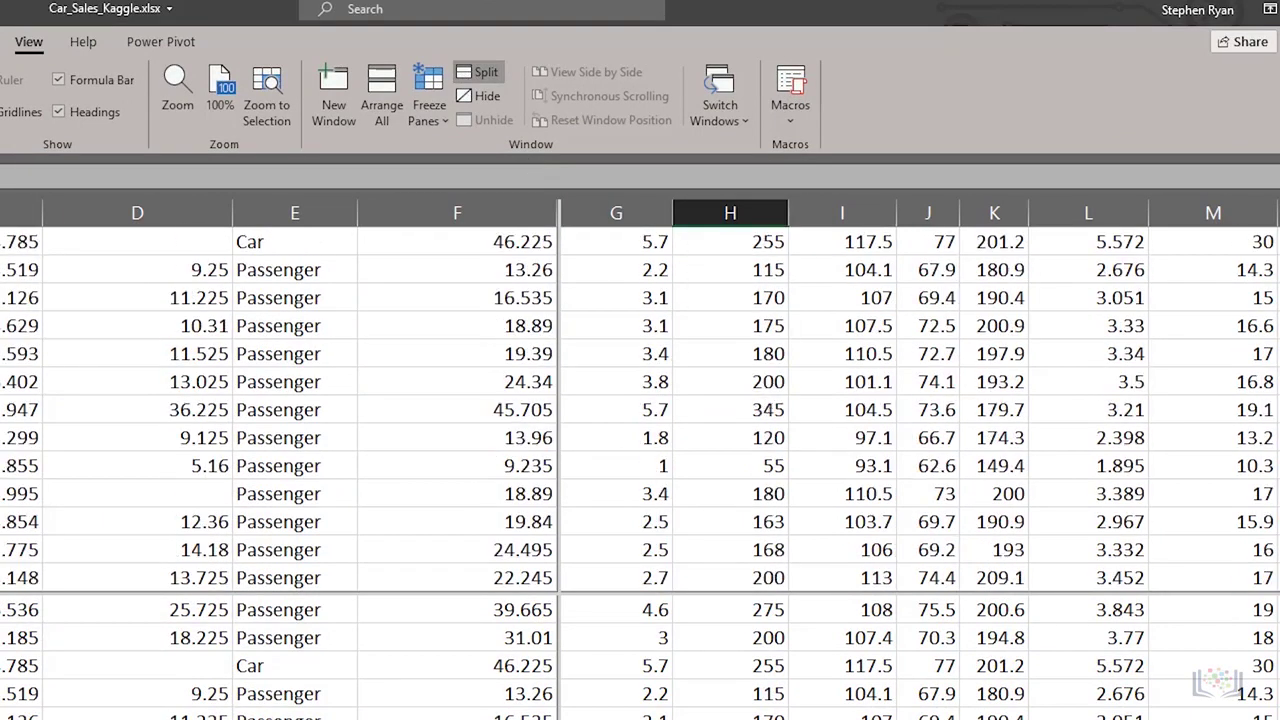
click(294, 325)
scroll(258, 459, up, 1)
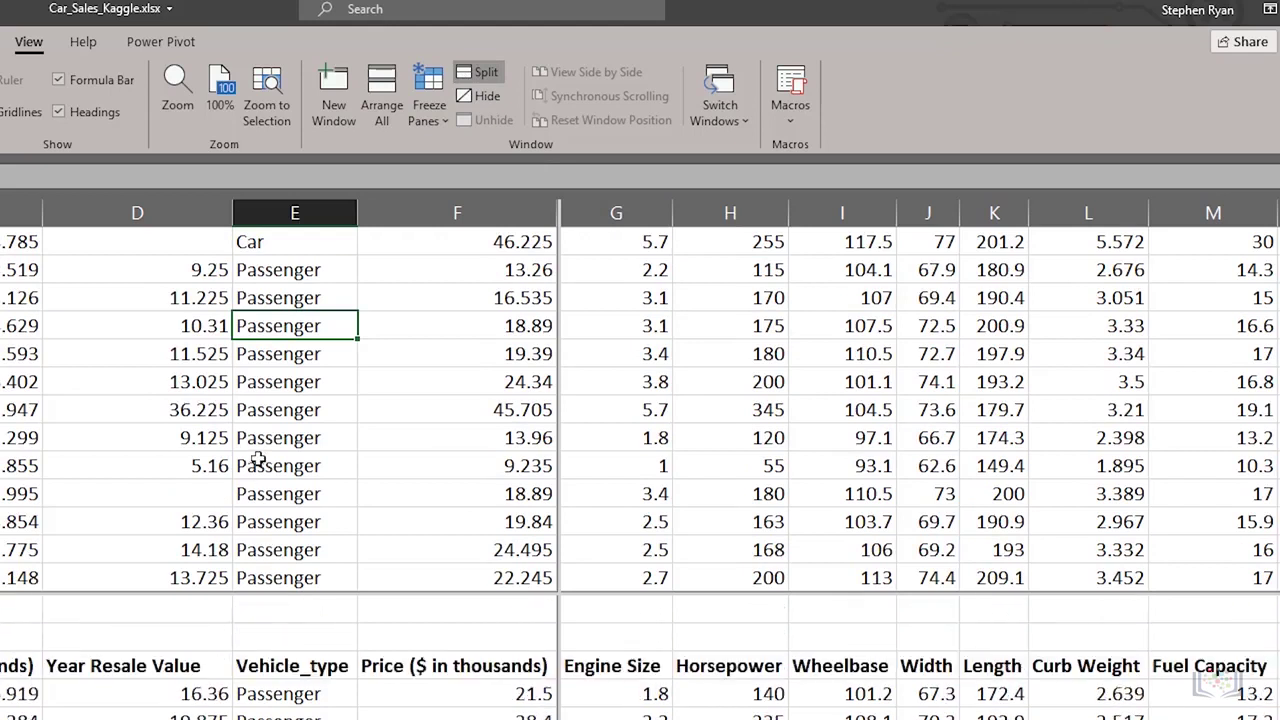
scroll(258, 459, up, 3)
Remove the vertical split between columns F and G
double_click(558, 465)
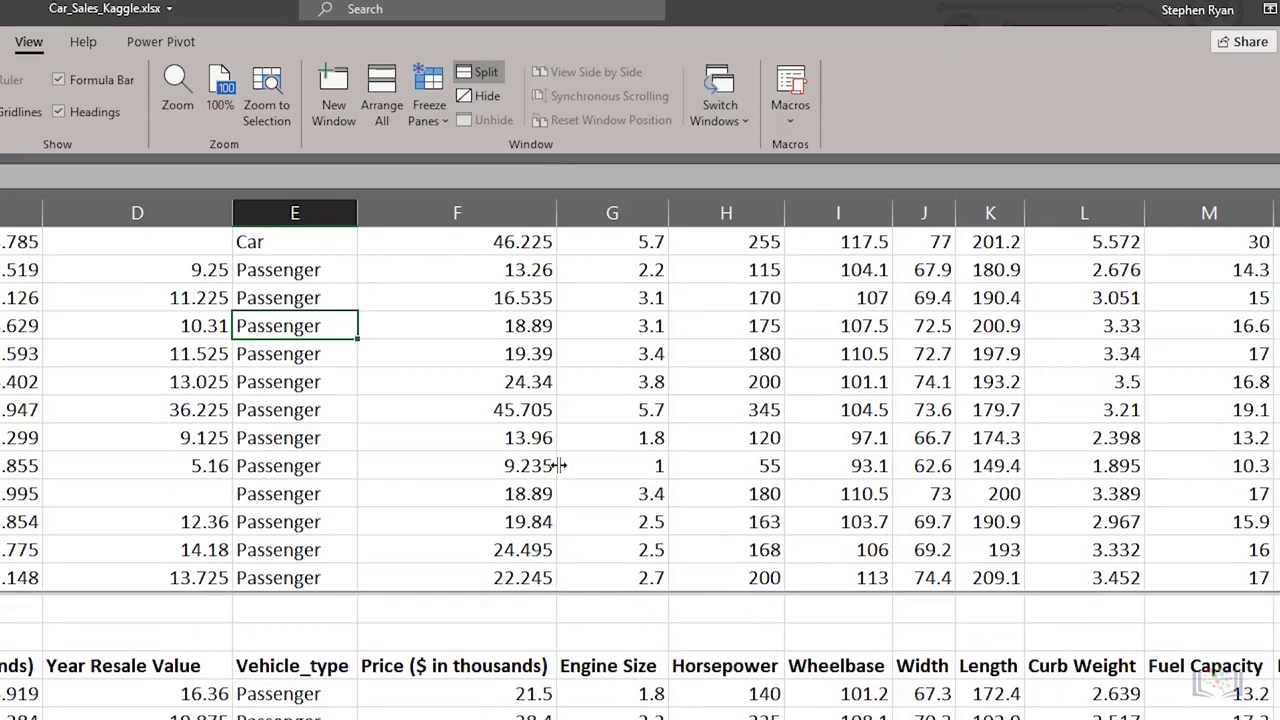
scroll(333, 488, down, 2)
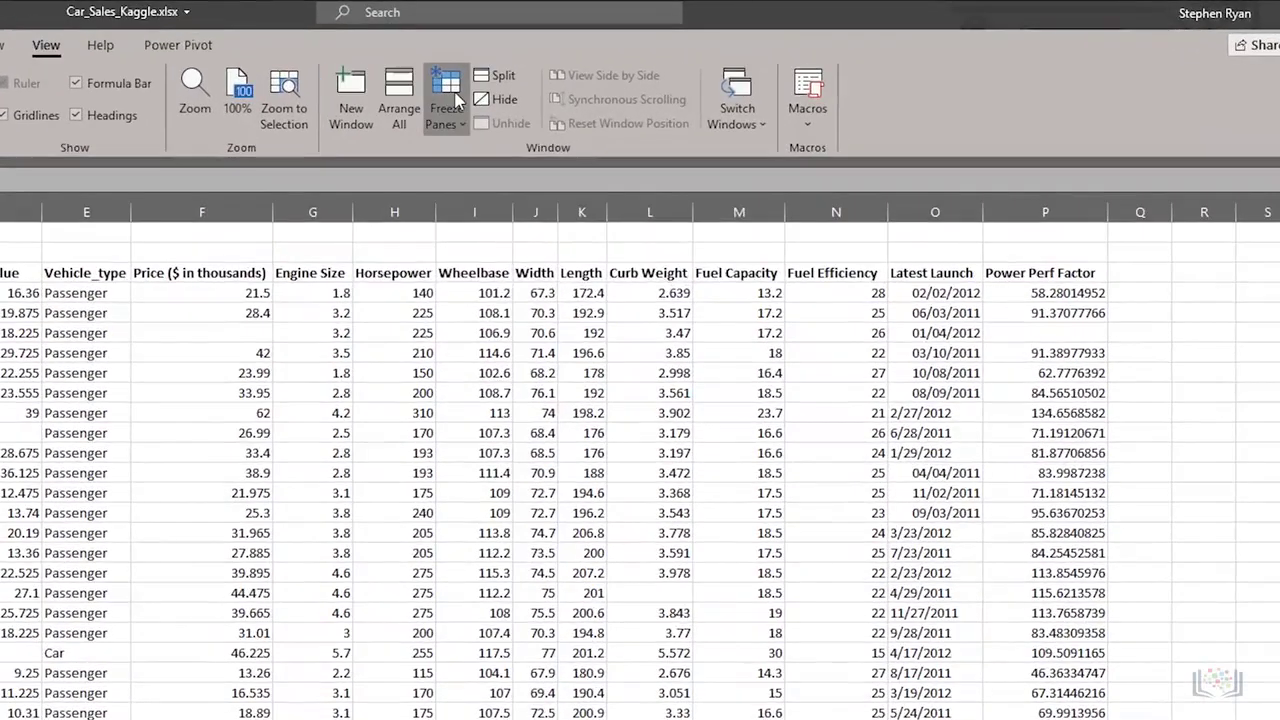
Freeze the top row of the worksheet and scroll down and back up to test it
click(456, 100)
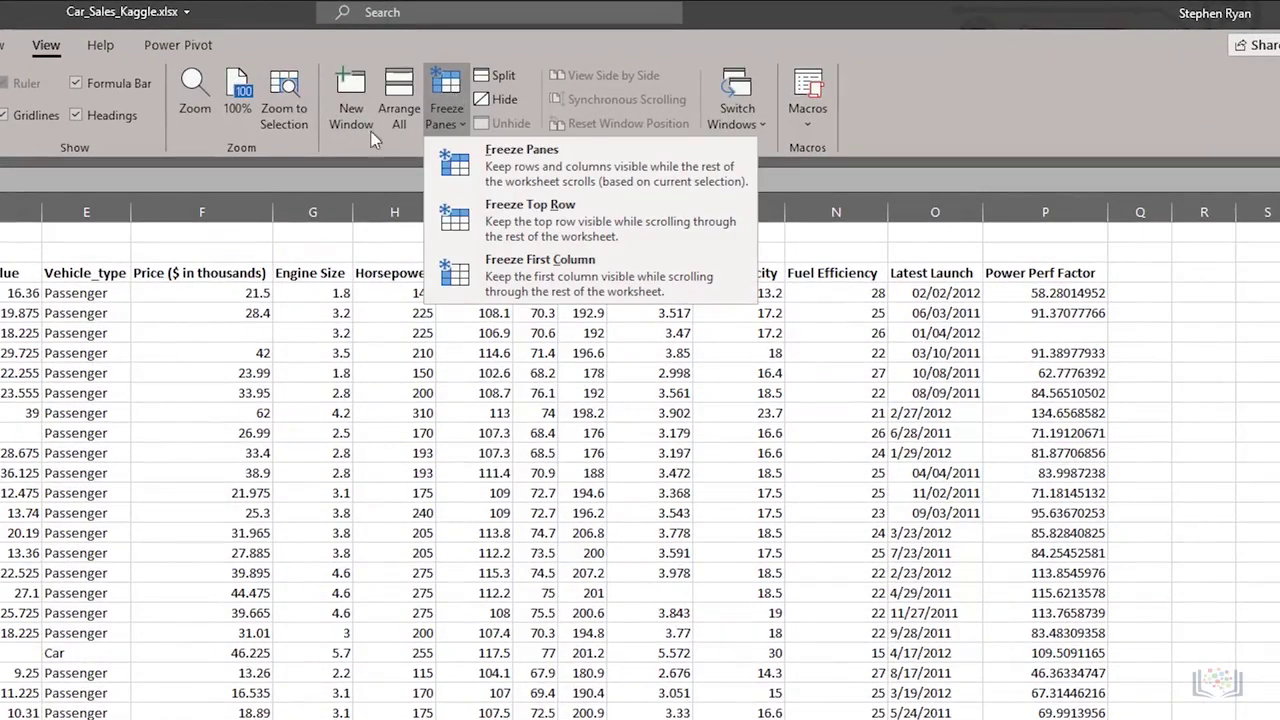
click(508, 230)
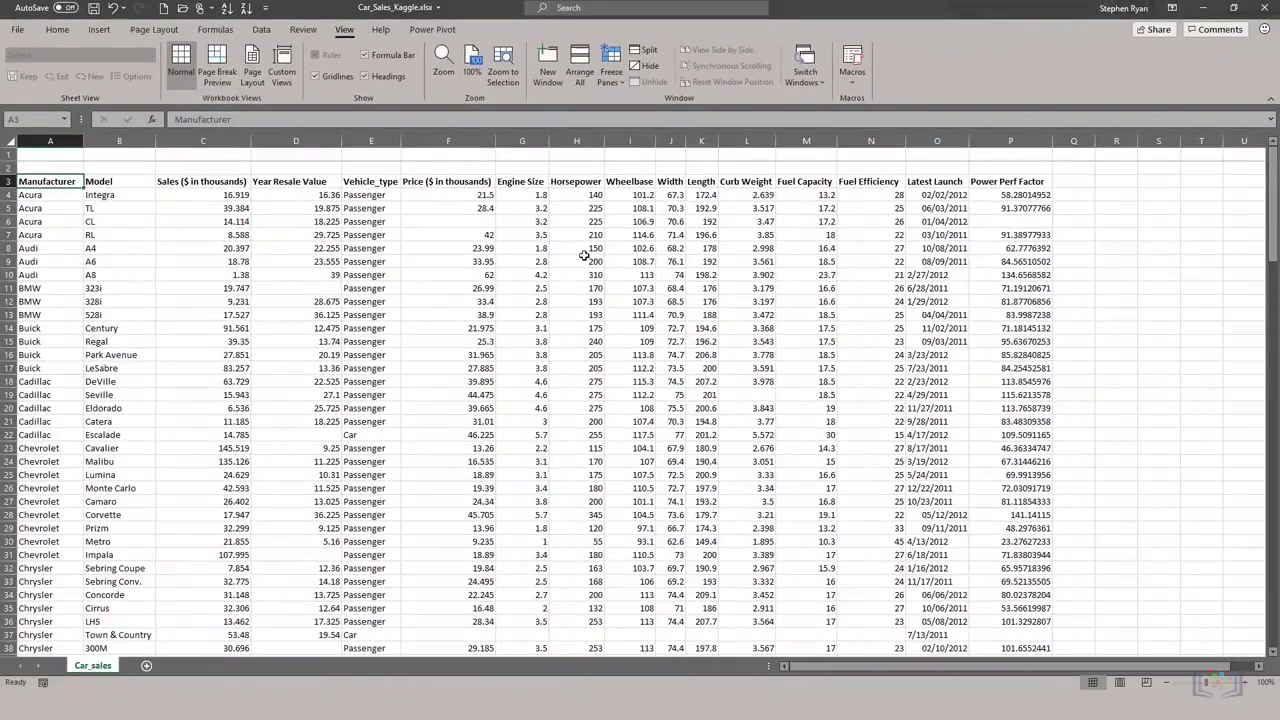
scroll(407, 381, down, 4)
scroll(584, 256, down, 4)
scroll(584, 256, up, 8)
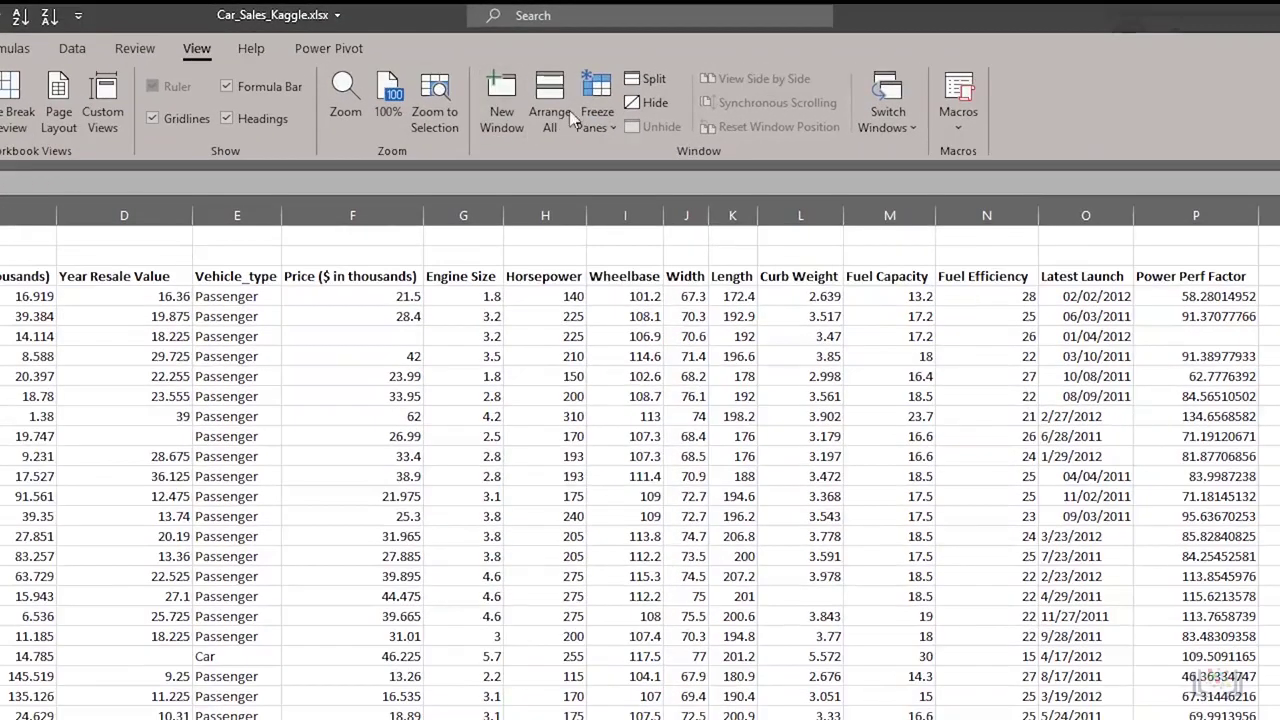
Freeze the rows above cell A4 with Freeze Panes, and unfreeze them again
click(610, 68)
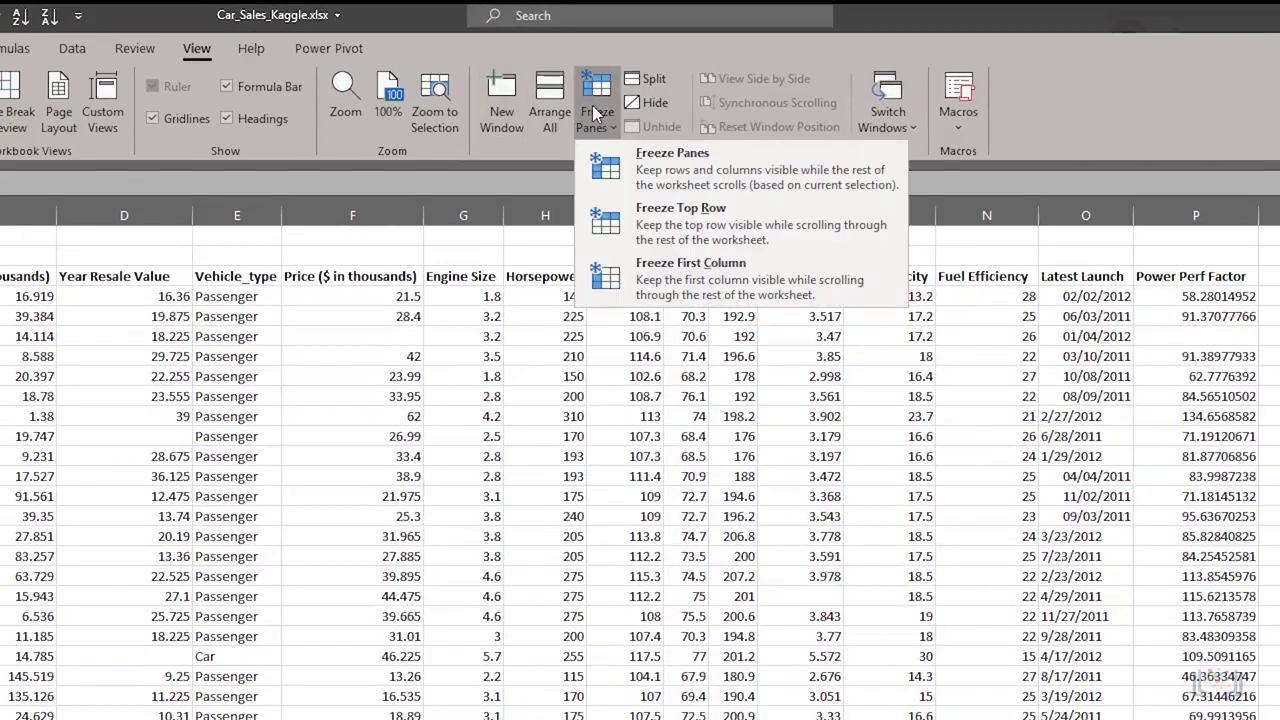
click(644, 165)
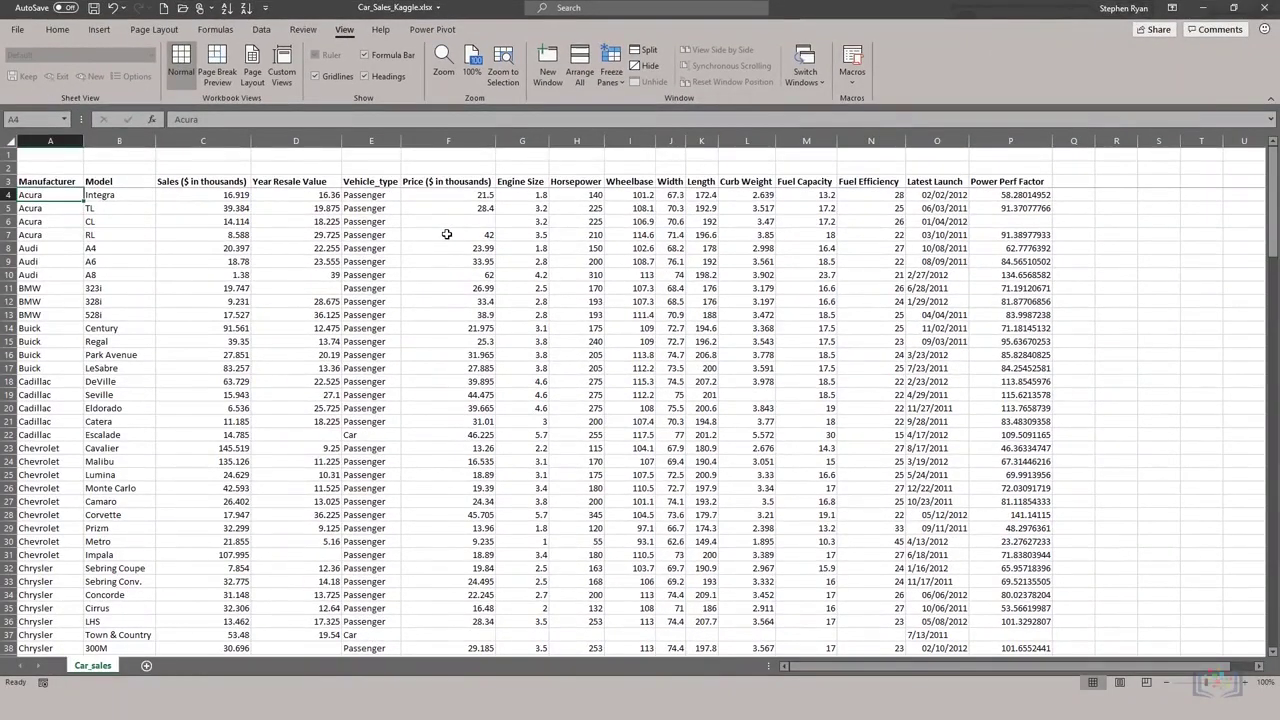
click(613, 76)
click(650, 105)
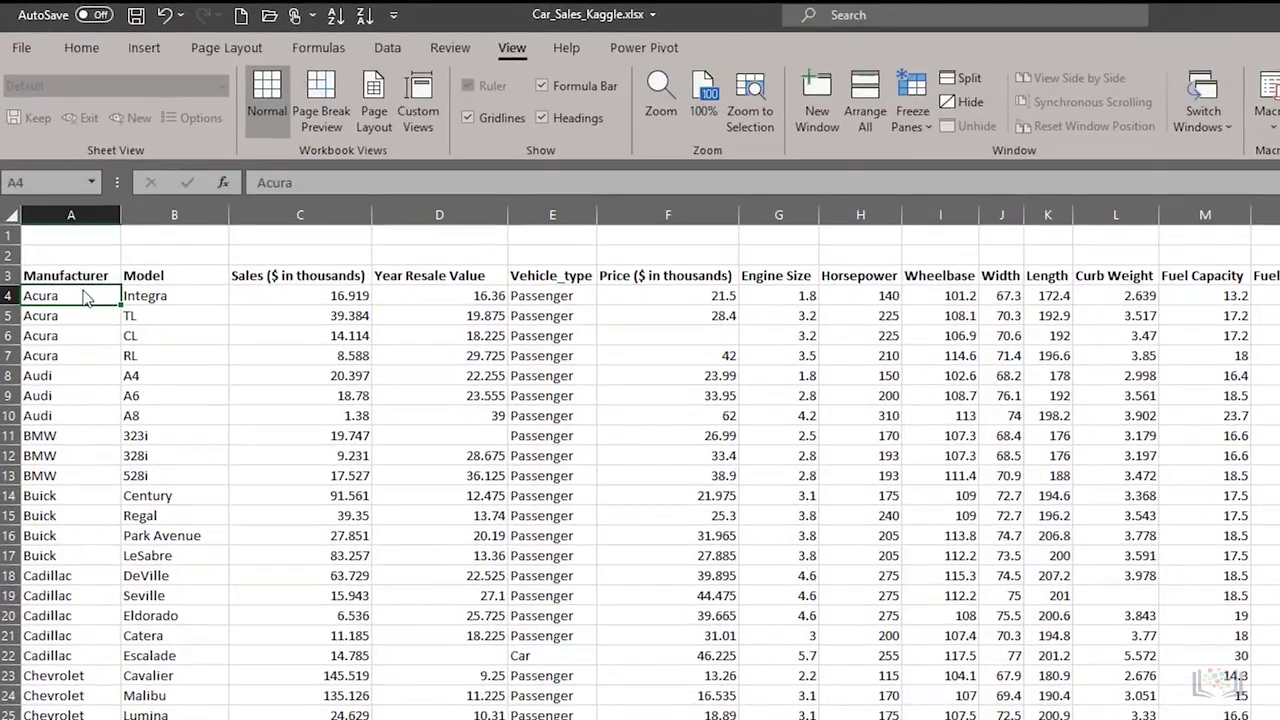
Freeze the panes at cell C4 to lock rows 1 to 3 and the Manufacturer and Model columns
click(310, 295)
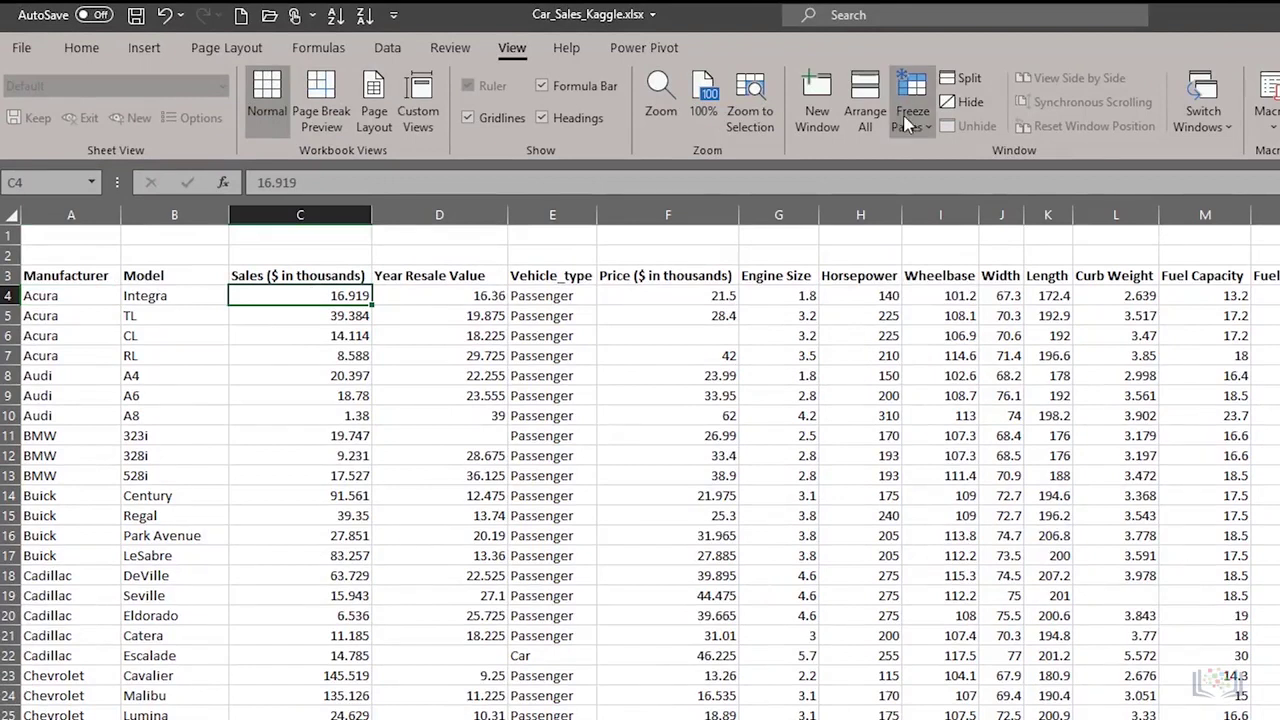
click(907, 120)
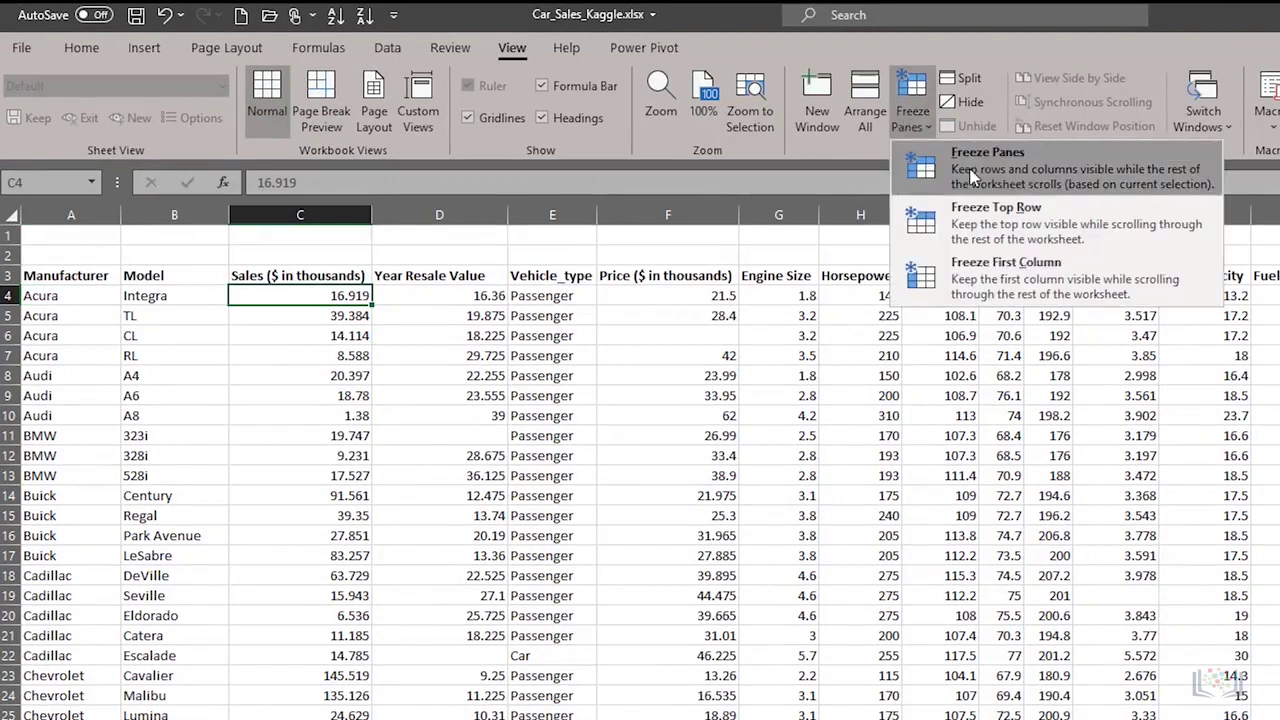
click(957, 157)
Scroll down and across the car sales data to check the frozen header rows and first two columns, and return to the start
click(491, 336)
scroll(495, 340, down, 2)
scroll(495, 340, down, 12)
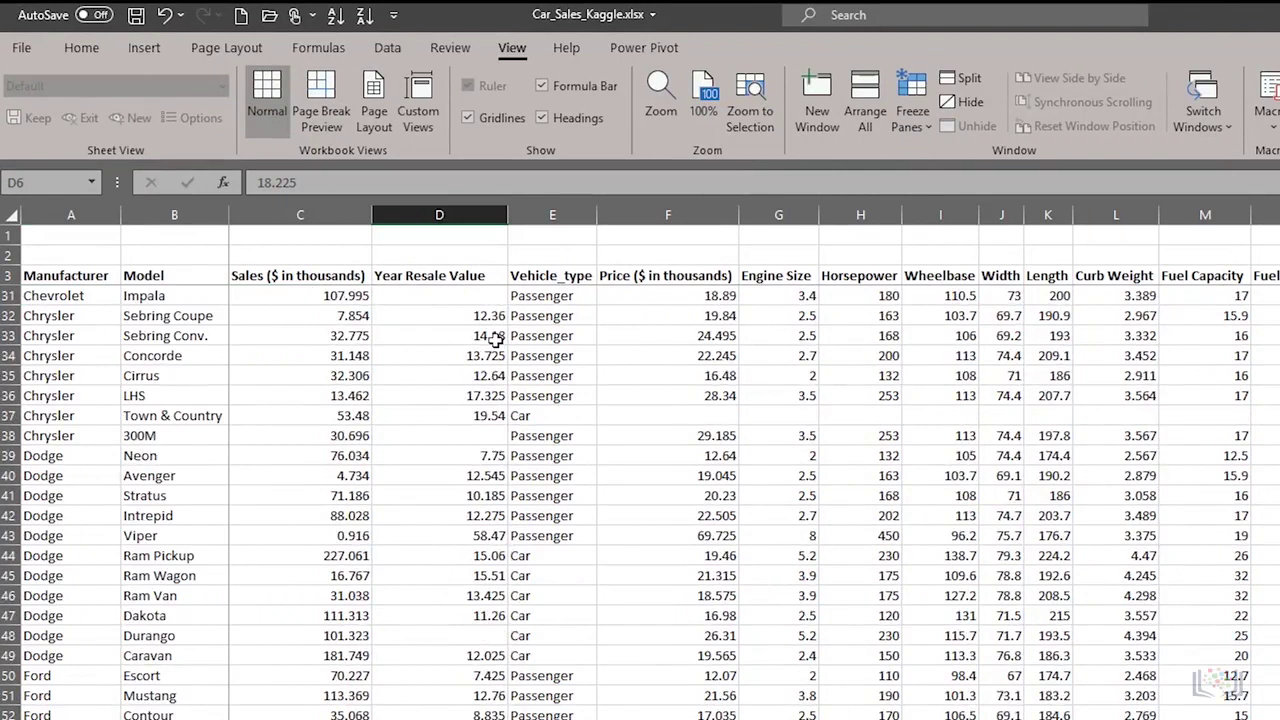
scroll(495, 340, down, 1)
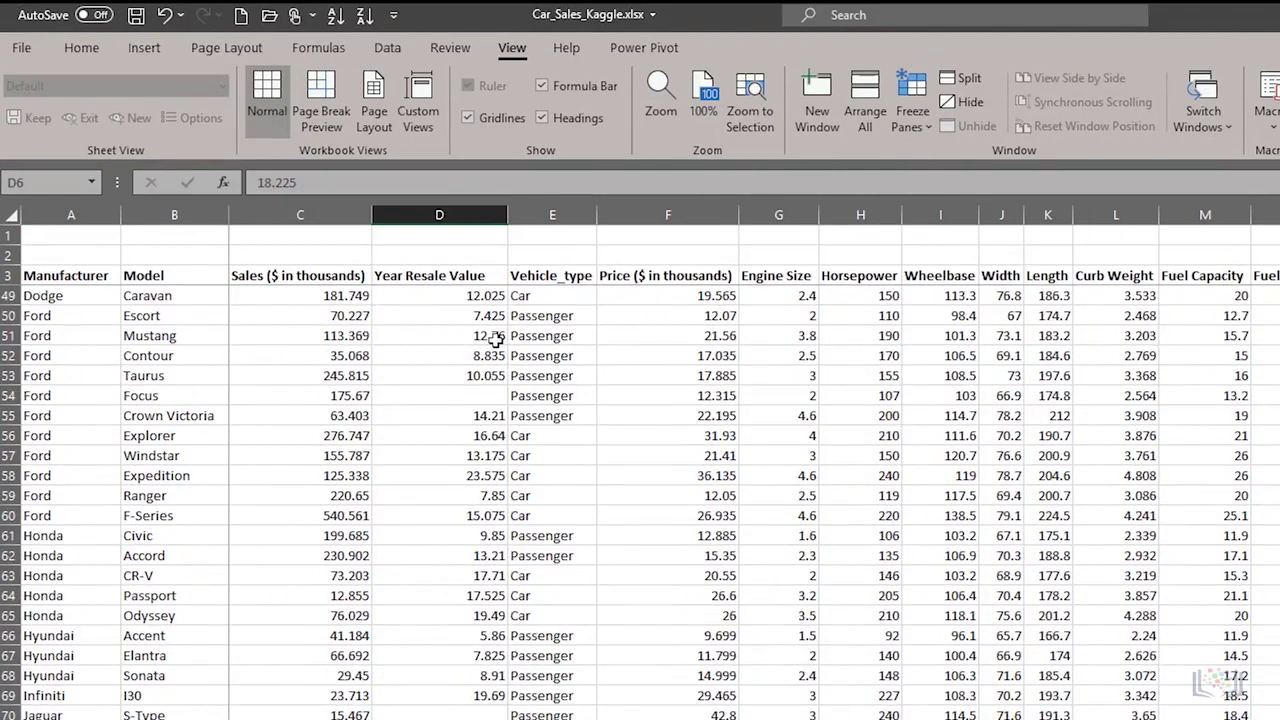
scroll(495, 340, down, 2)
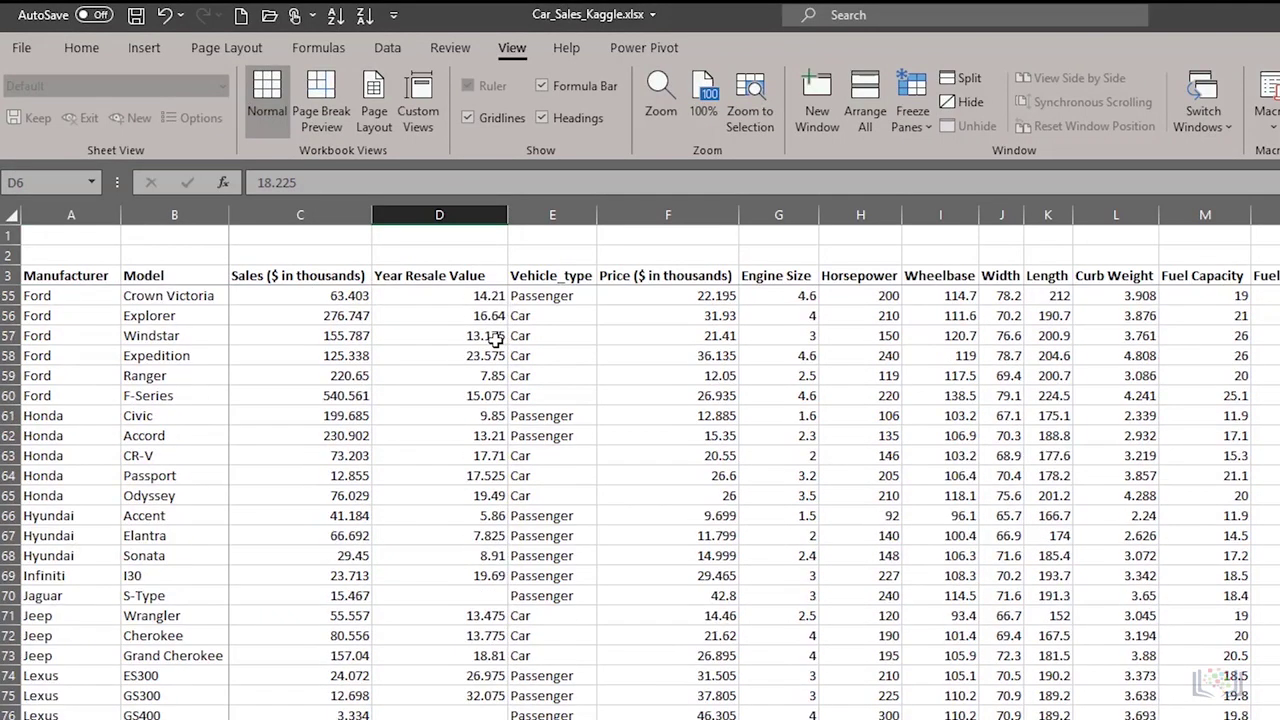
click(495, 340)
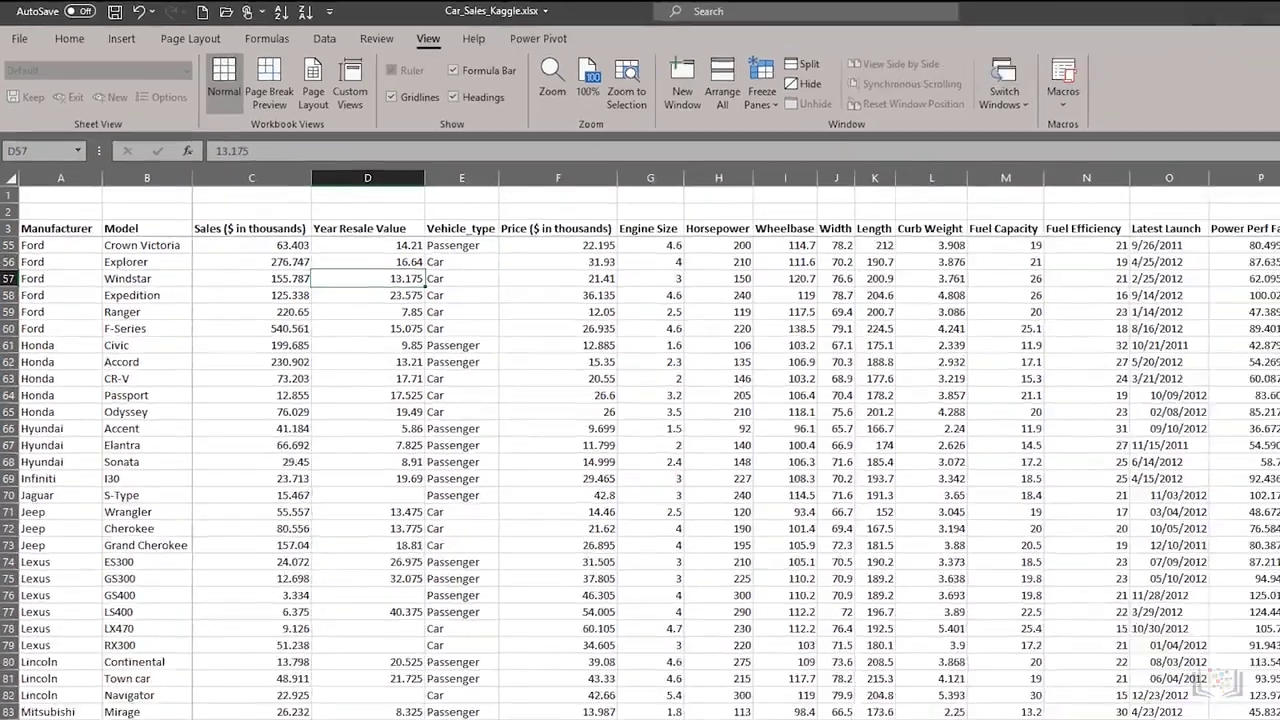
drag(868, 663, 673, 598)
key(ctrl+Home)
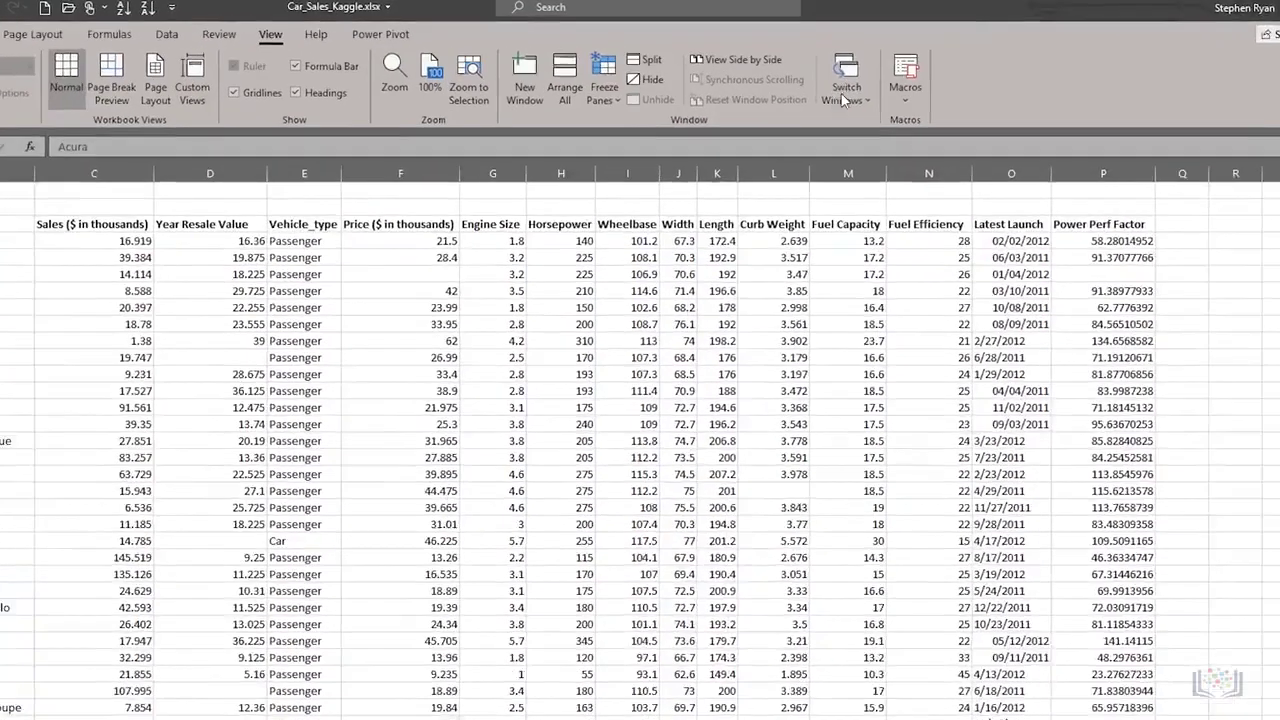
Switch to the Book3 workbook window and back to Car_Sales_Kaggle.xlsx
click(805, 68)
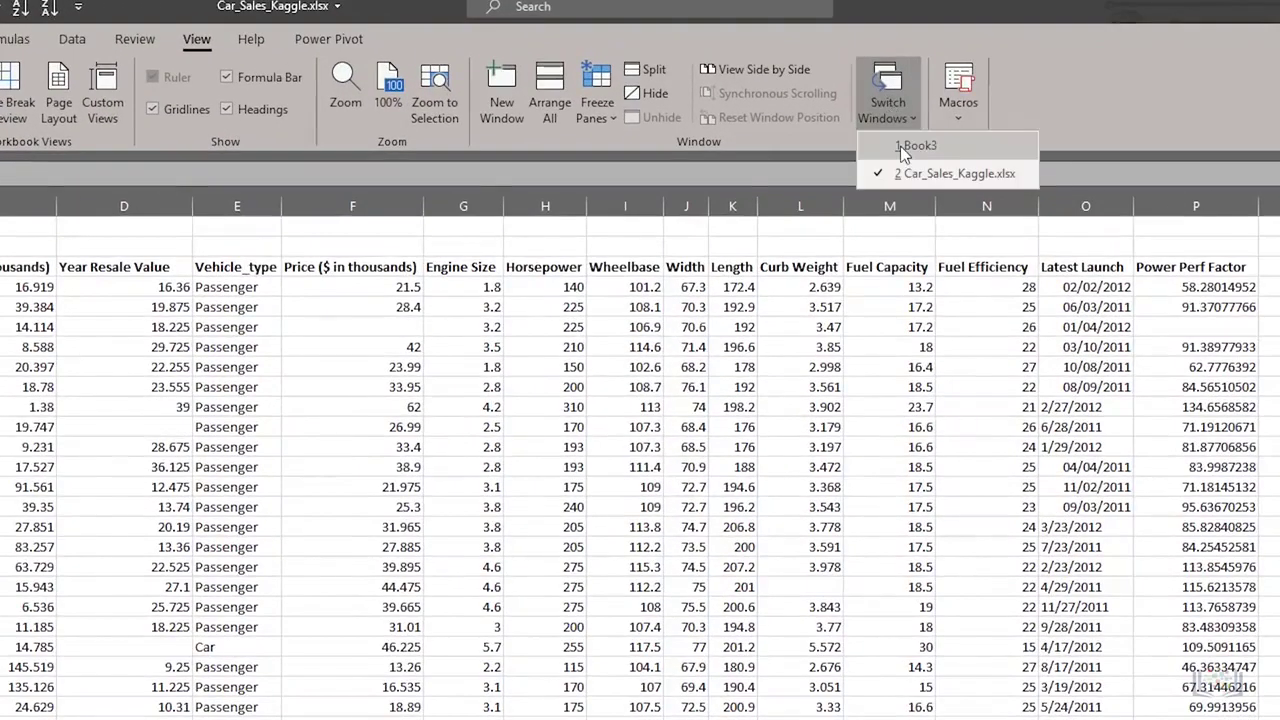
click(815, 110)
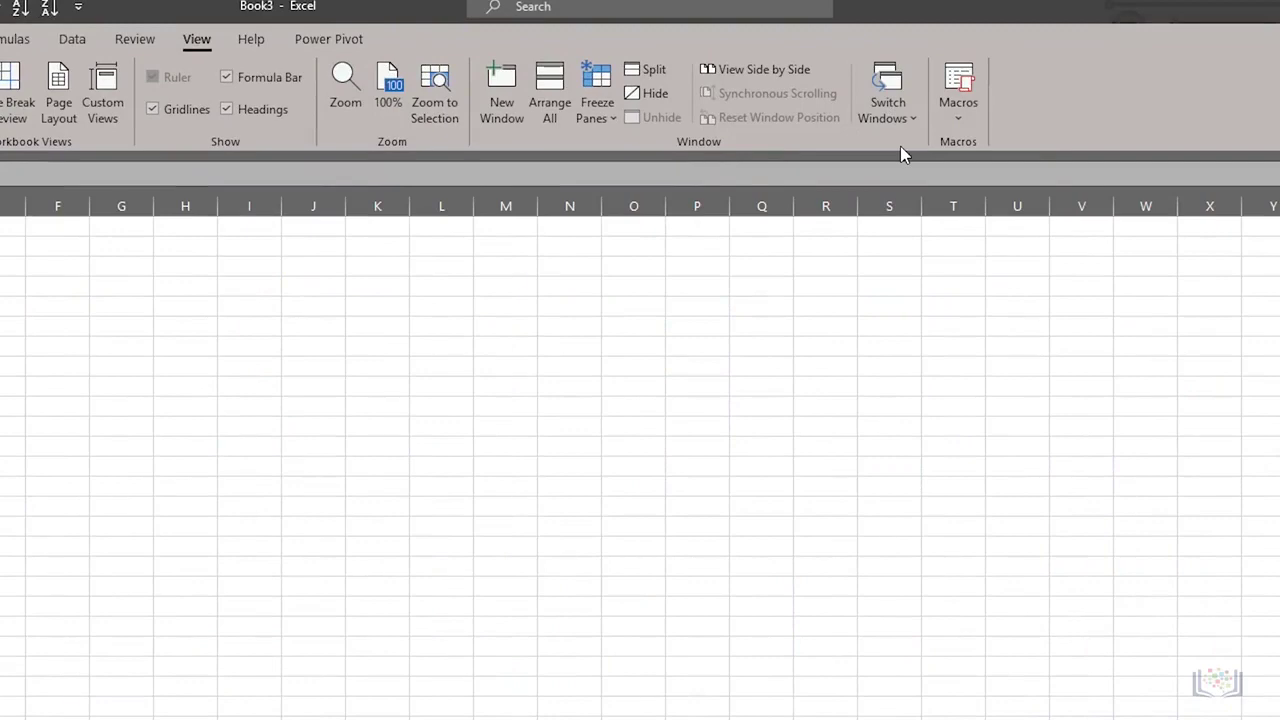
click(900, 110)
click(912, 176)
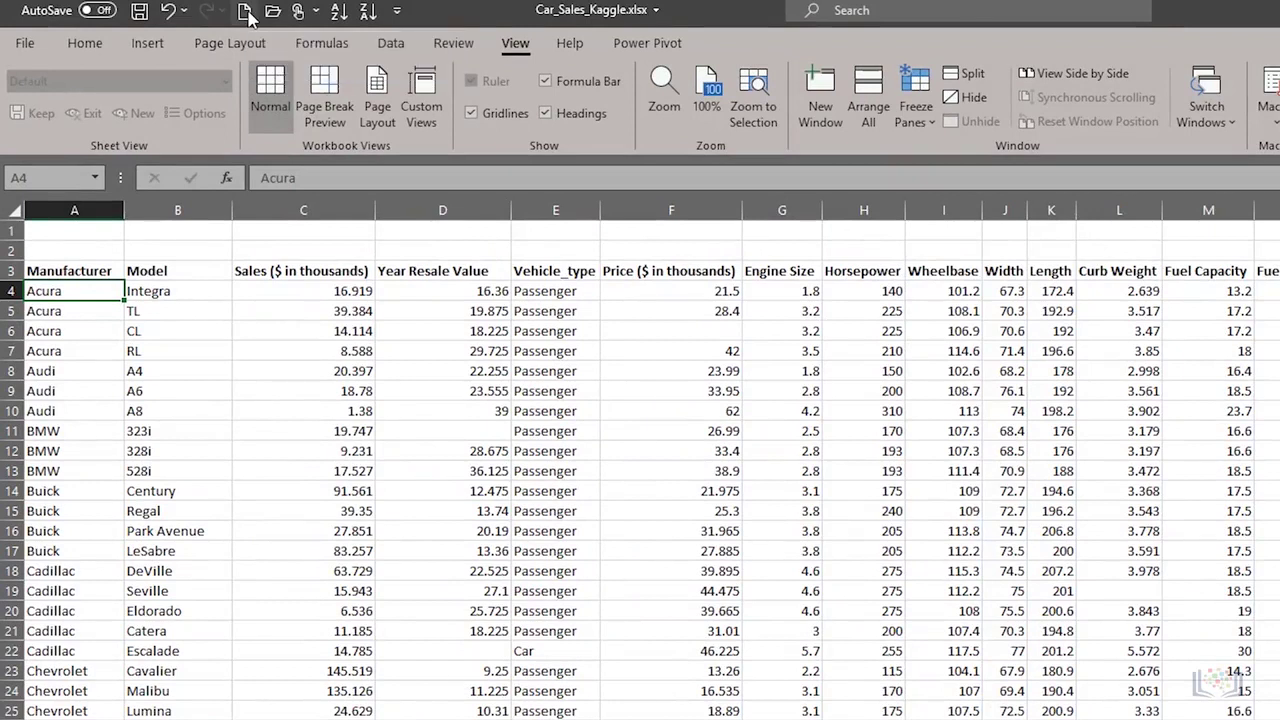
Create a new blank workbook and enter the heading "Month" in cell A1
click(245, 12)
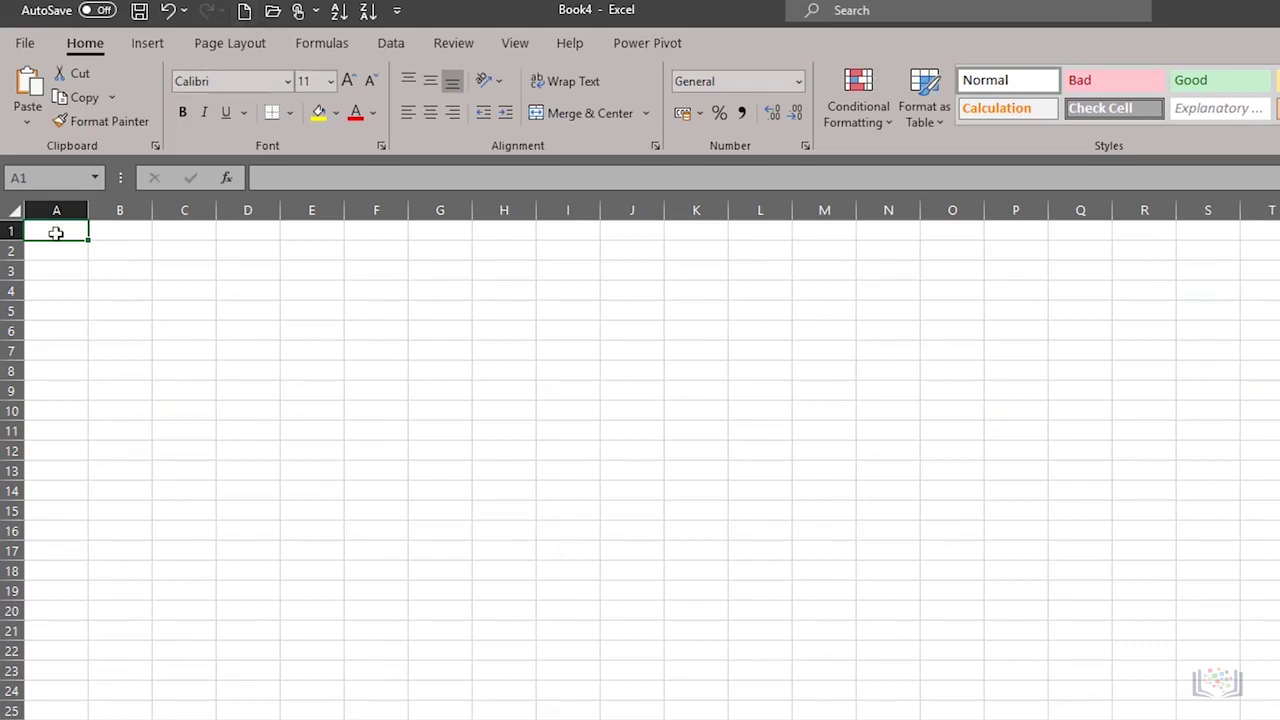
text(Month)
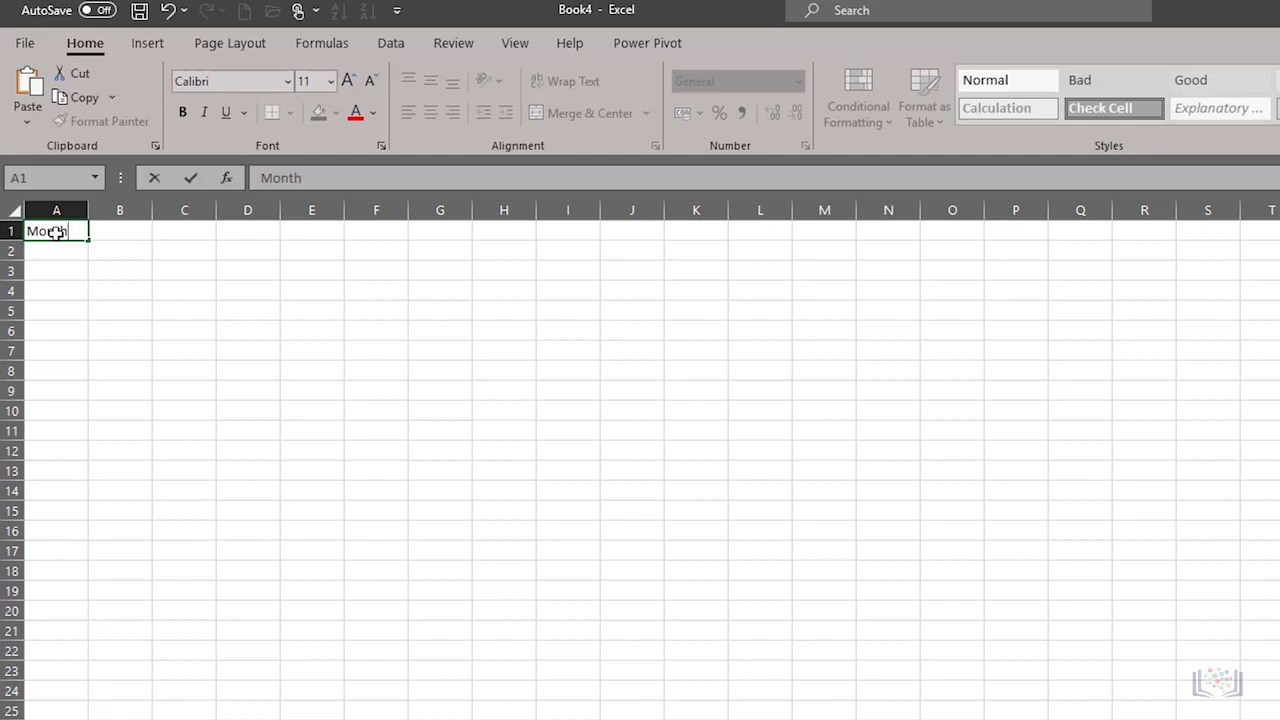
key(Return)
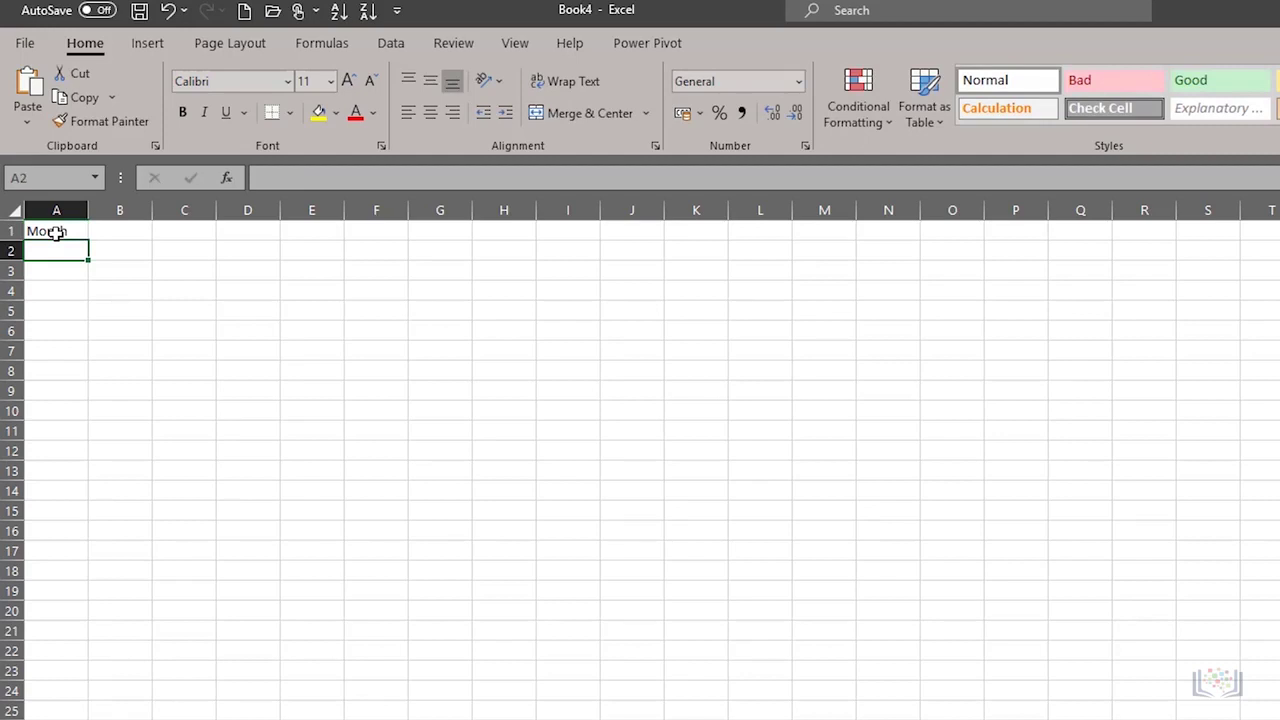
Enter the headings "Car Sales", "Parts Sales" and "Accessories Sales" in cells B1 to D1
click(57, 232)
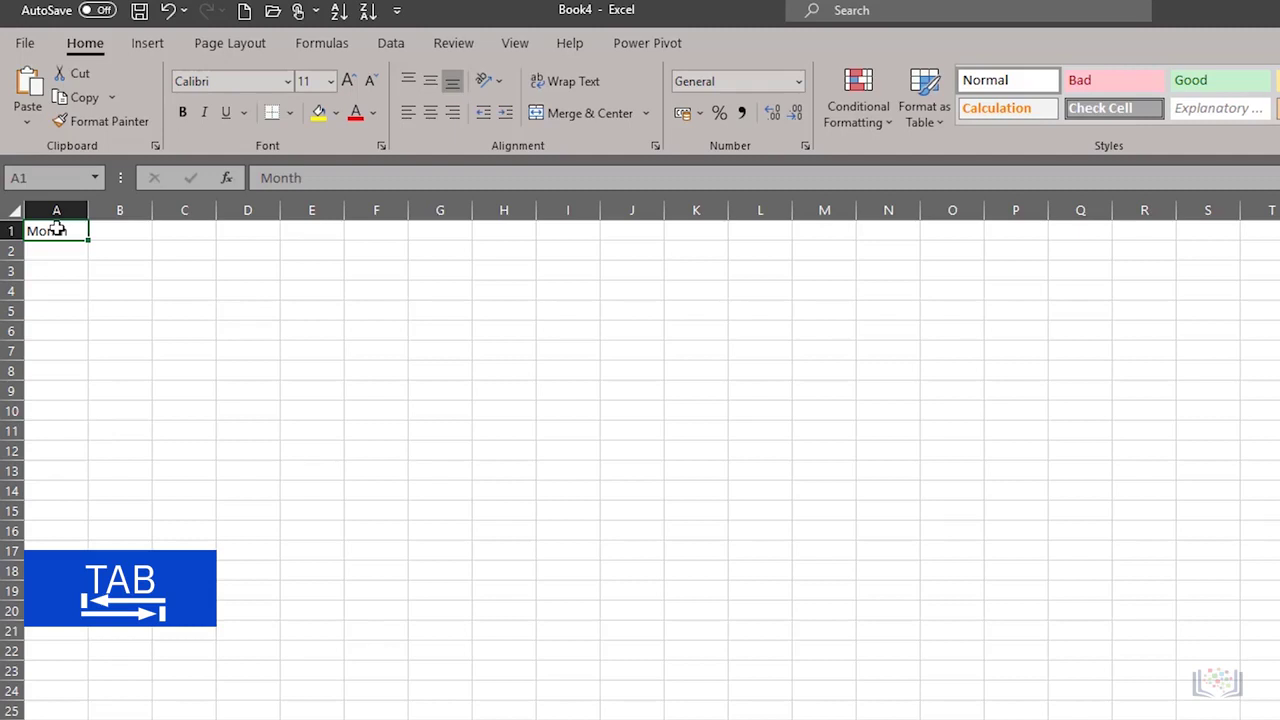
key(Tab)
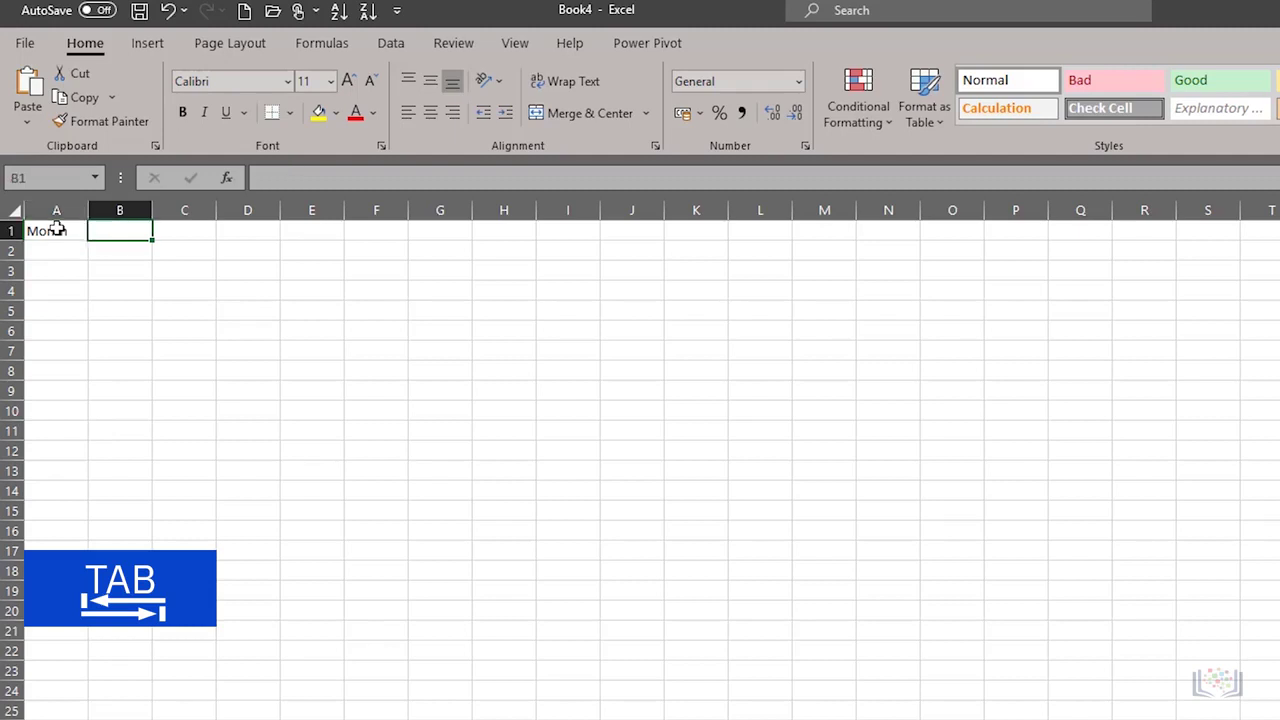
text(Car Sal)
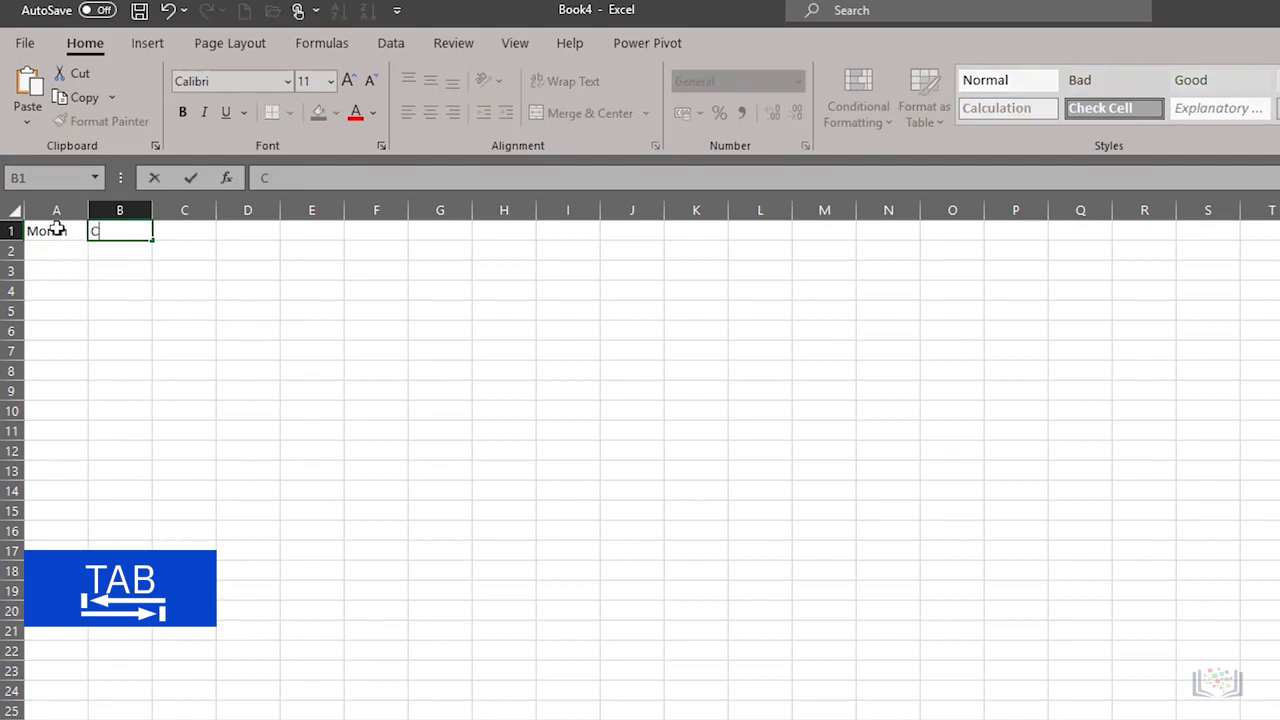
text(es)
key(Tab)
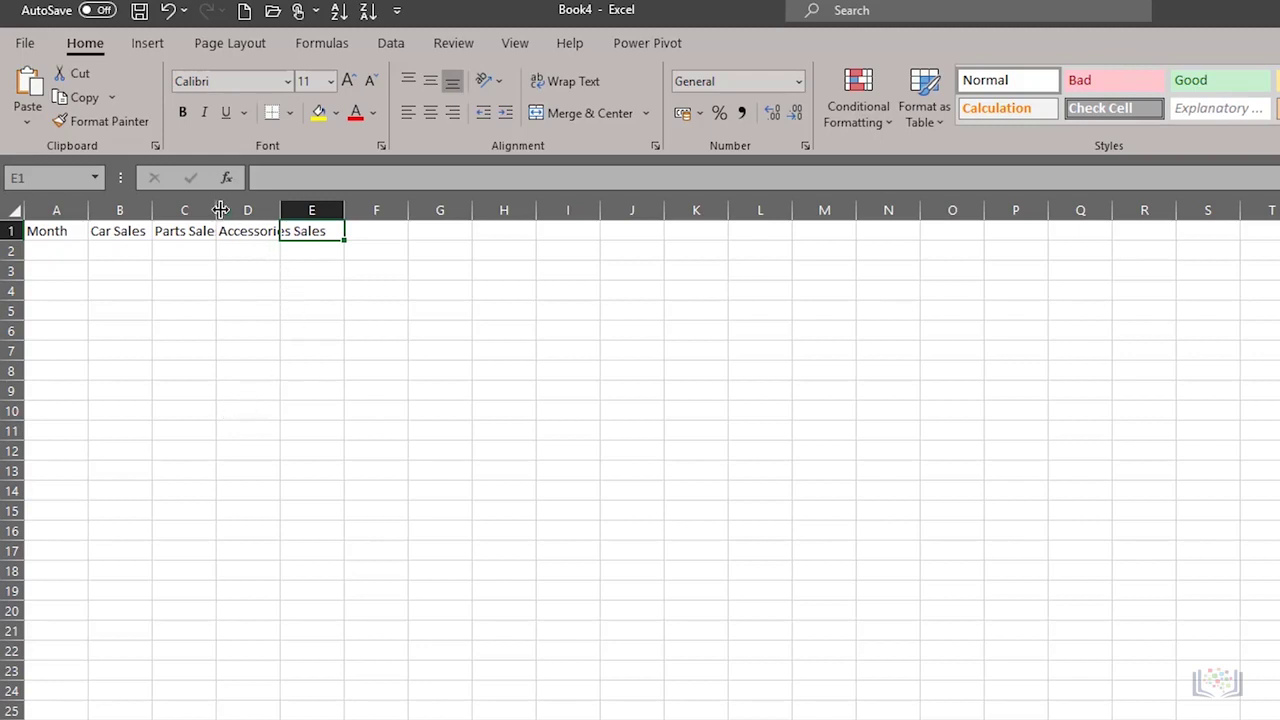
Widen column C to show the full "Parts Sales" heading and autofit column D to "Accessories Sales"
drag(217, 209, 234, 209)
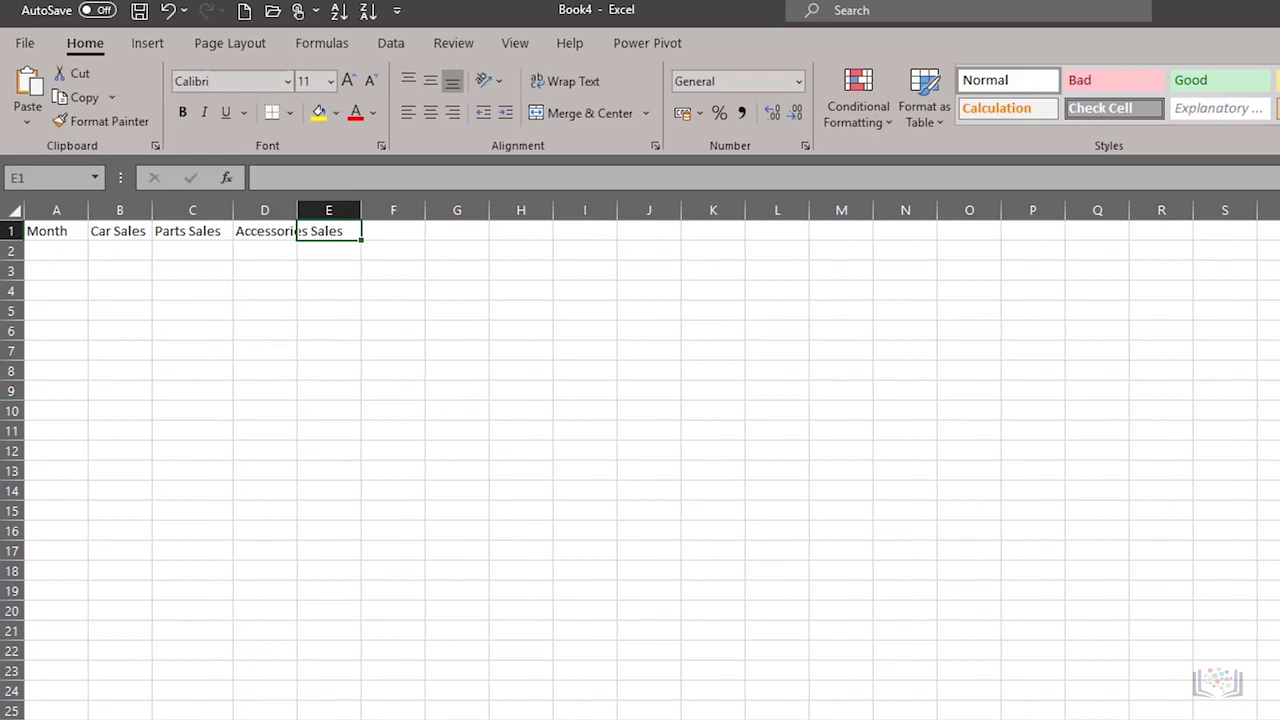
click(300, 292)
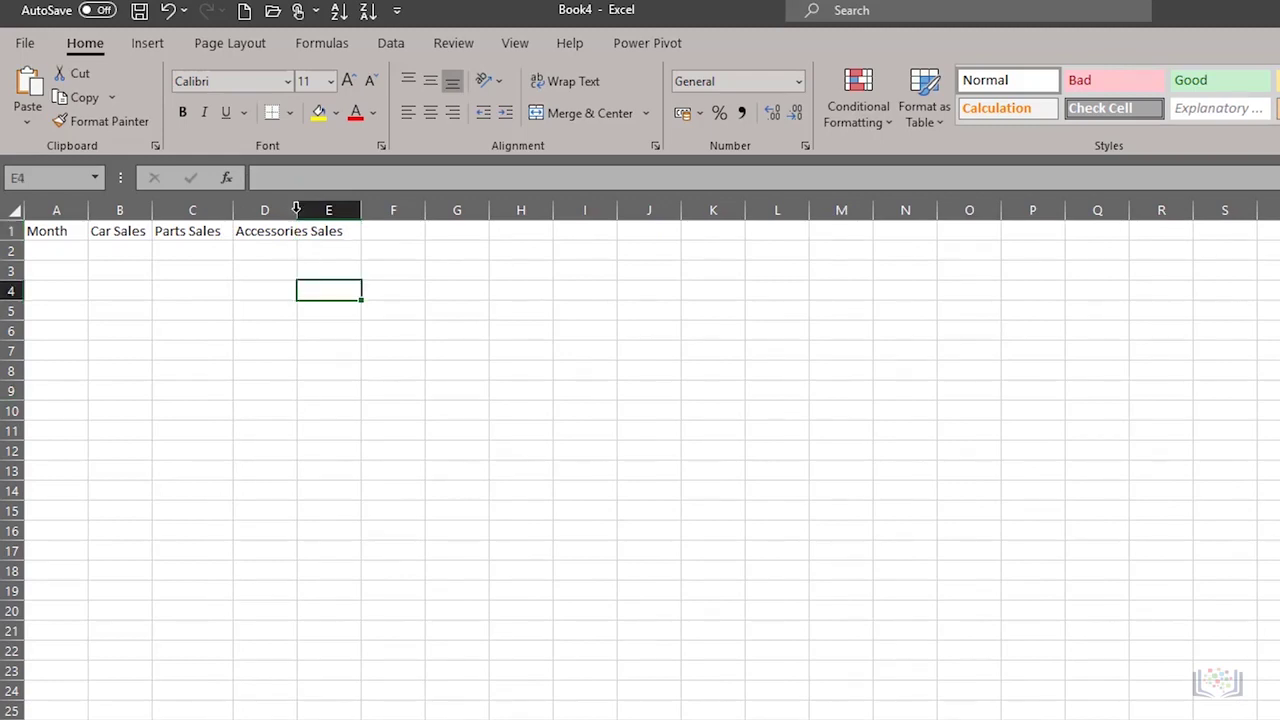
double_click(296, 209)
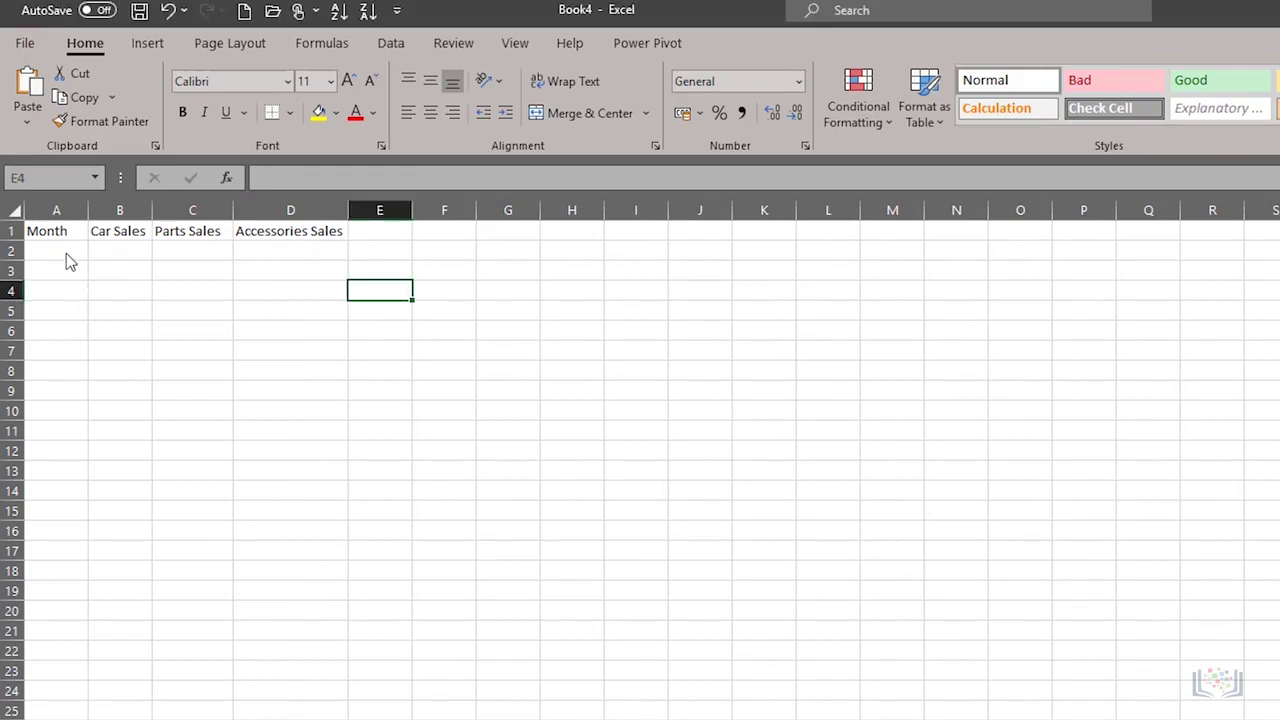
Make the whole heading row, row 1, bold
click(12, 231)
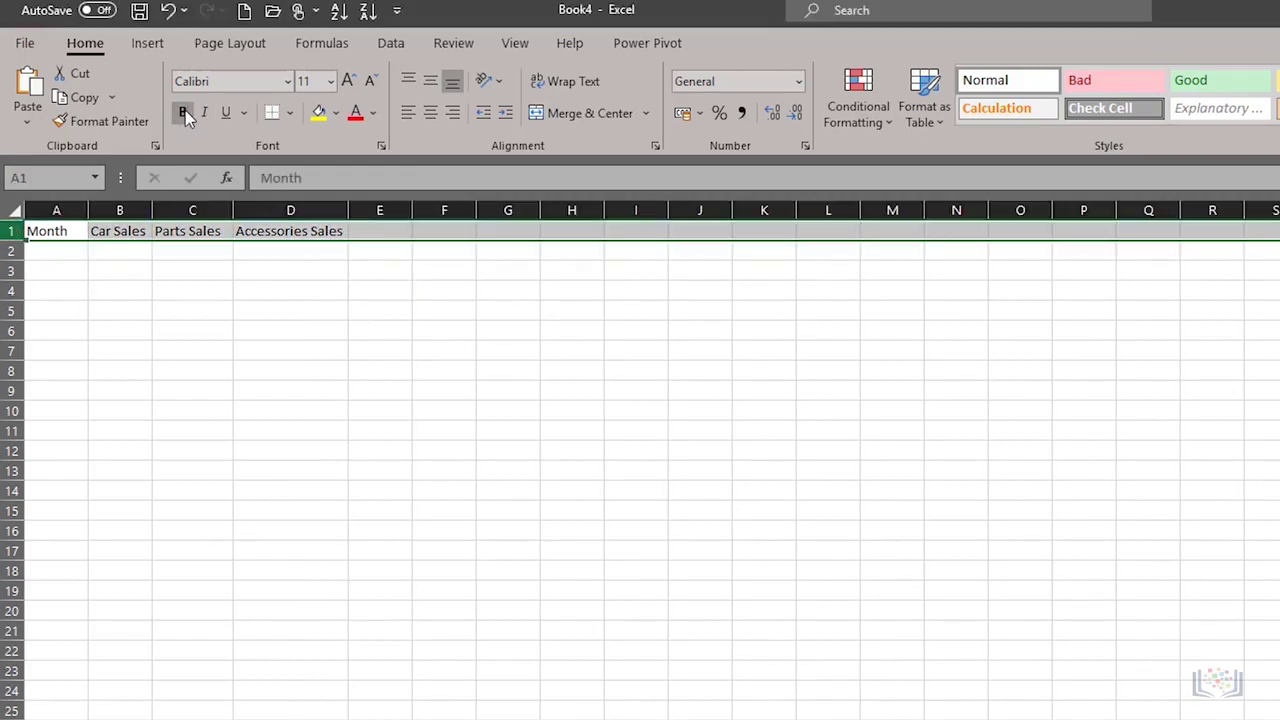
click(185, 112)
click(78, 254)
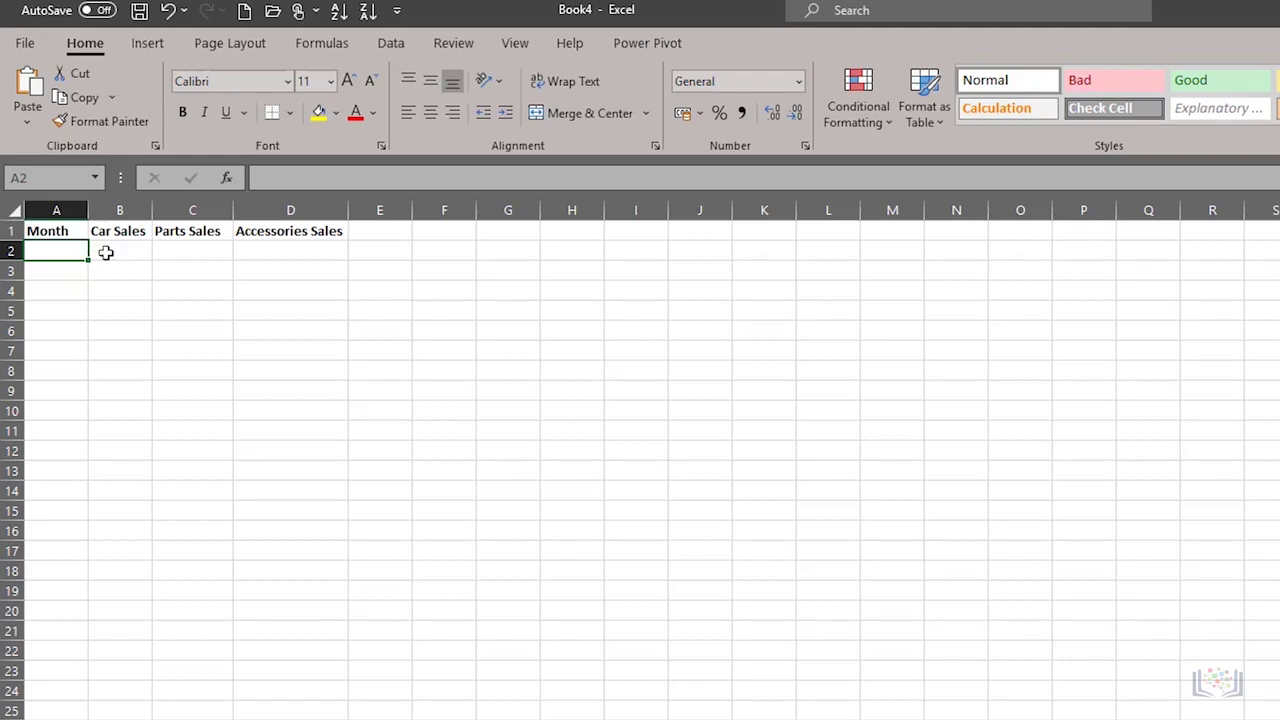
Insert a new column before "Accessories Sales" and enter the heading "Servicing Sales" in cell D1
click(296, 212)
right_click(300, 213)
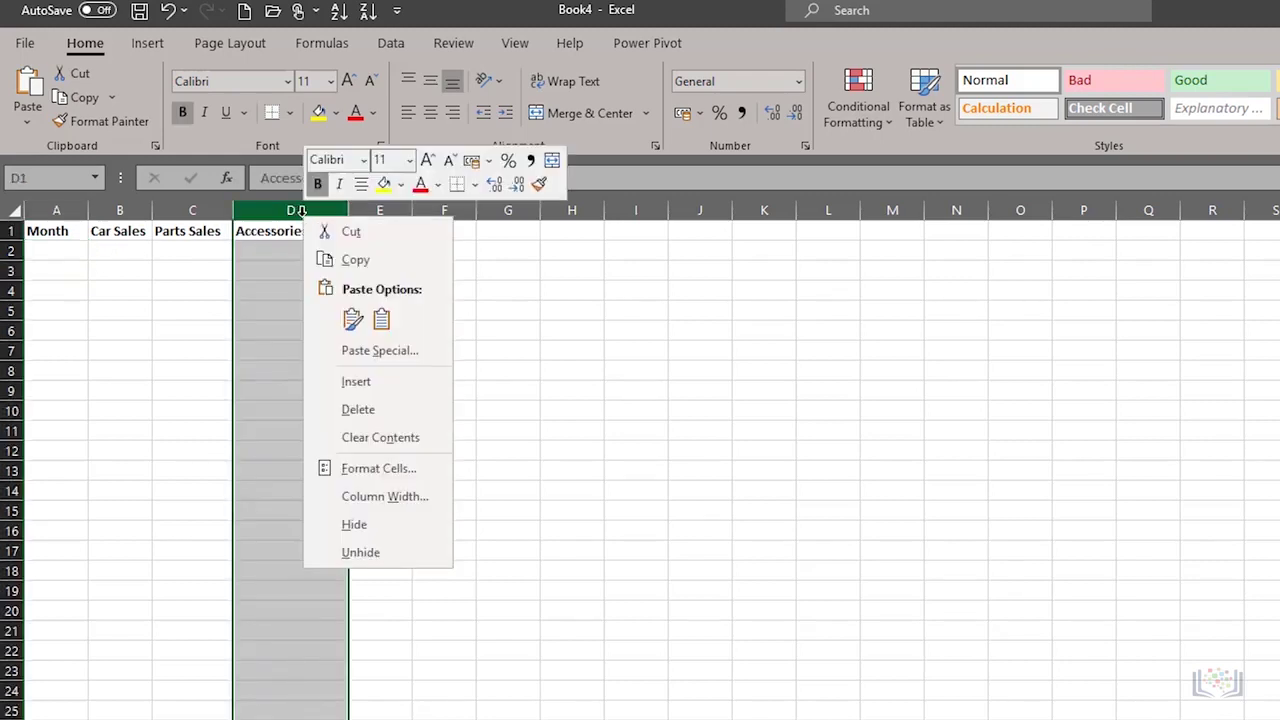
click(352, 383)
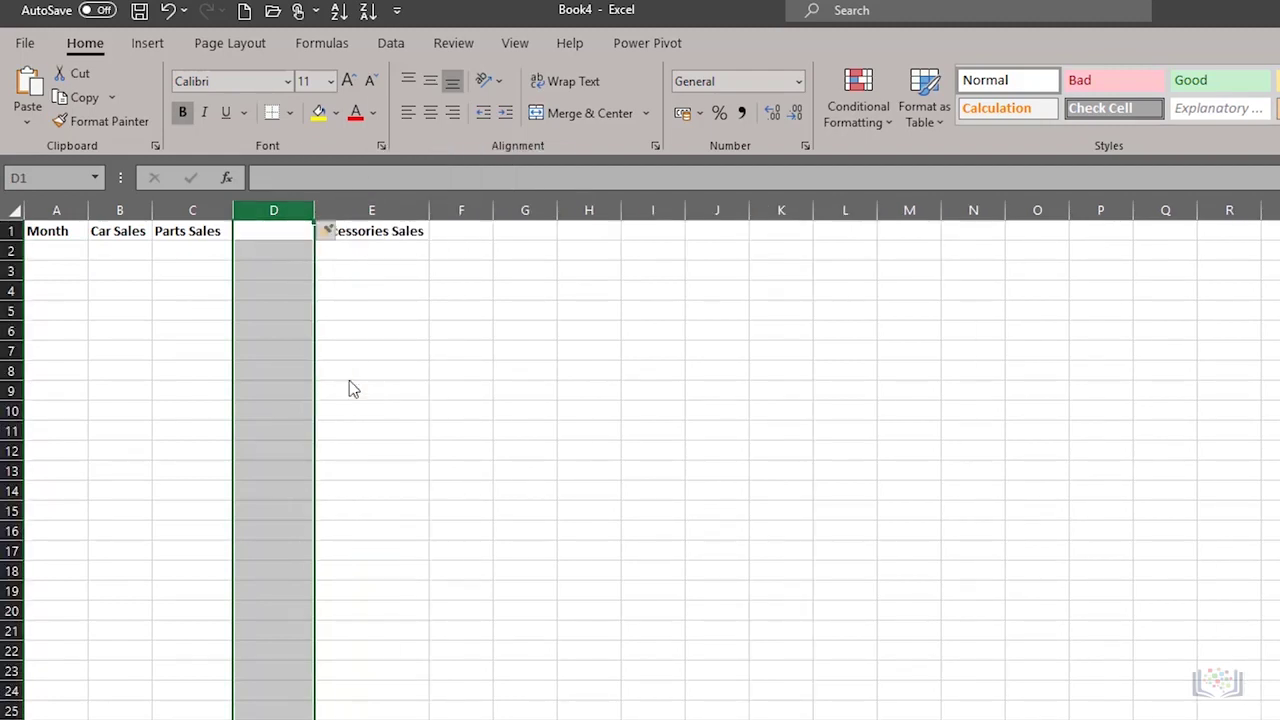
click(263, 231)
text(Ser)
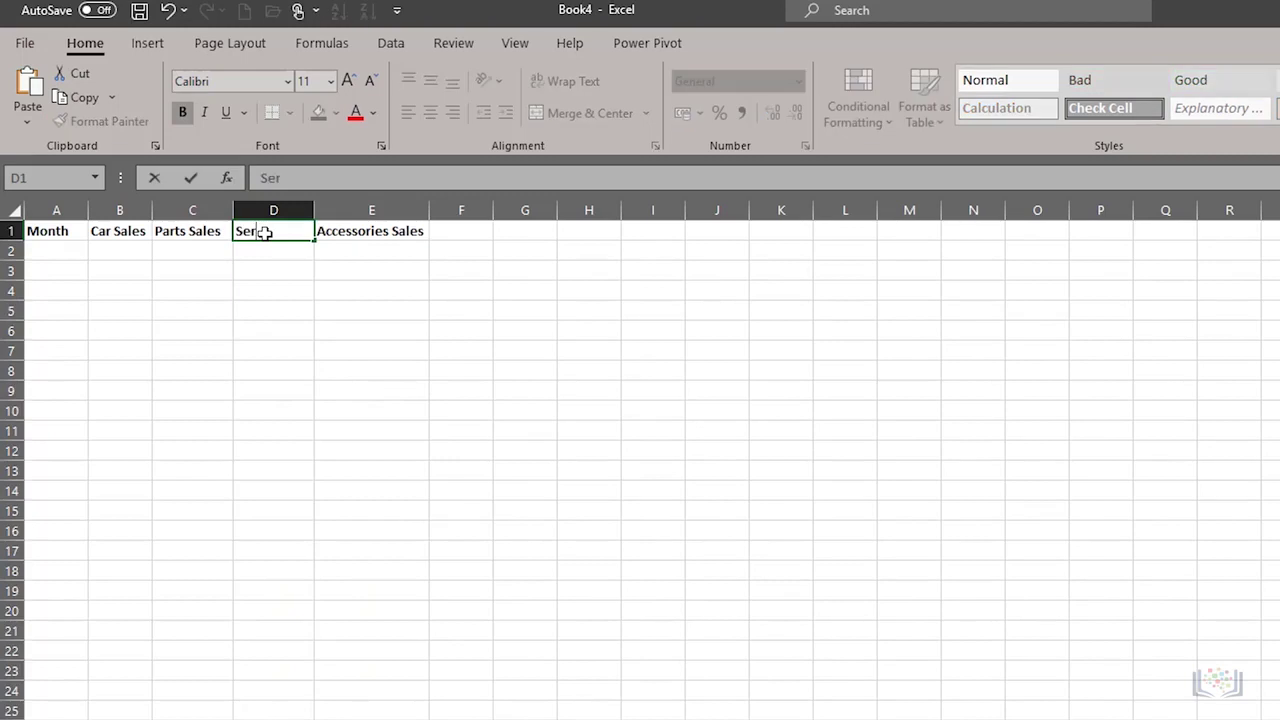
text(vicing Sales)
key(Tab)
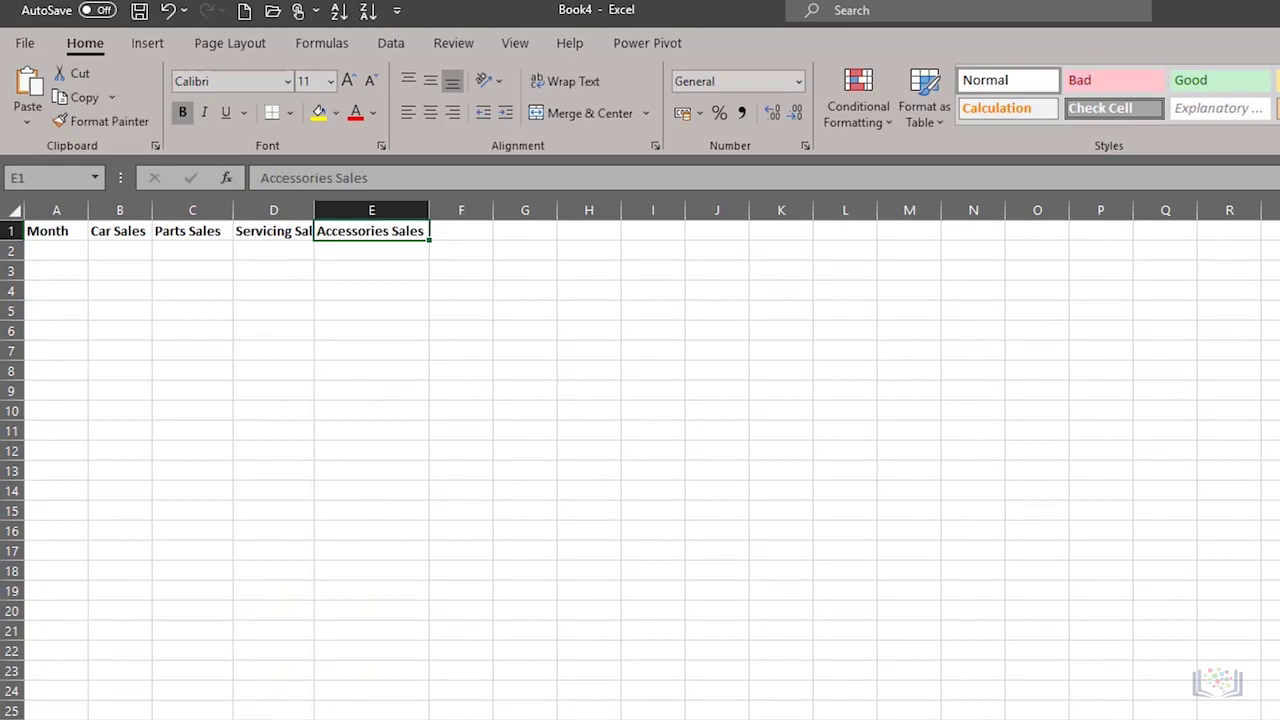
Autofit the widths of columns A through E to their headings
drag(56, 209, 367, 209)
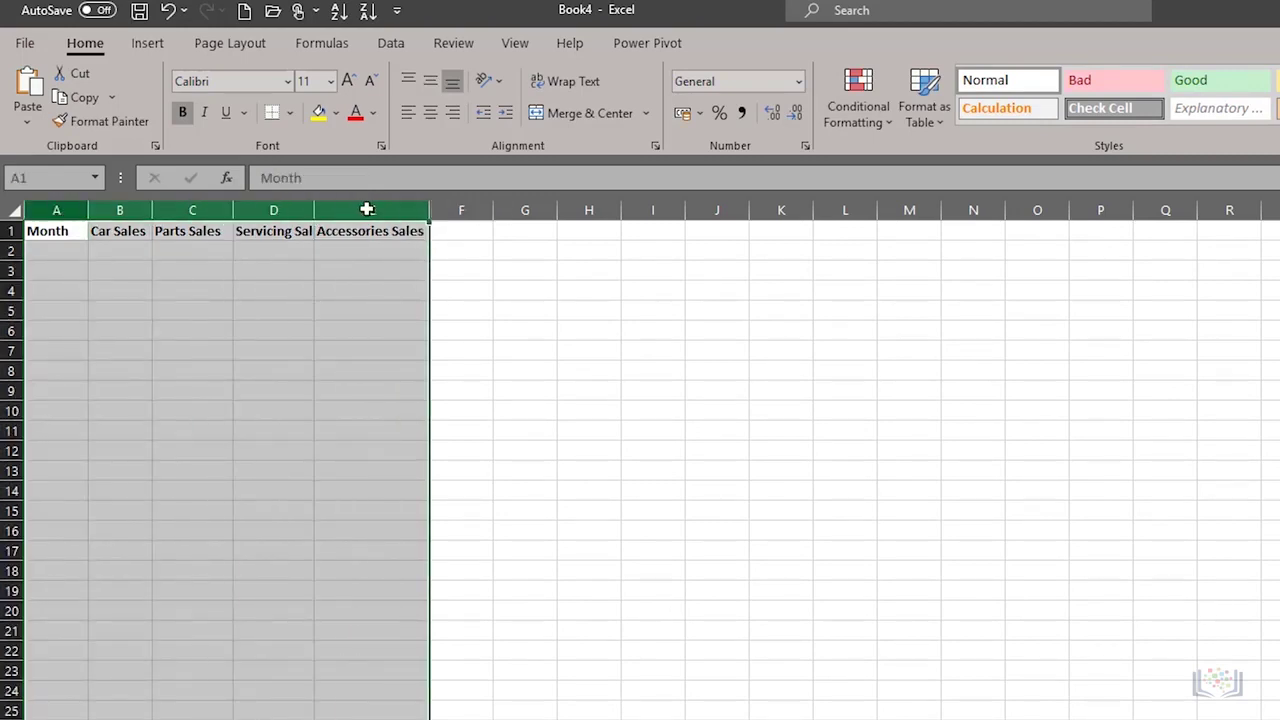
double_click(230, 212)
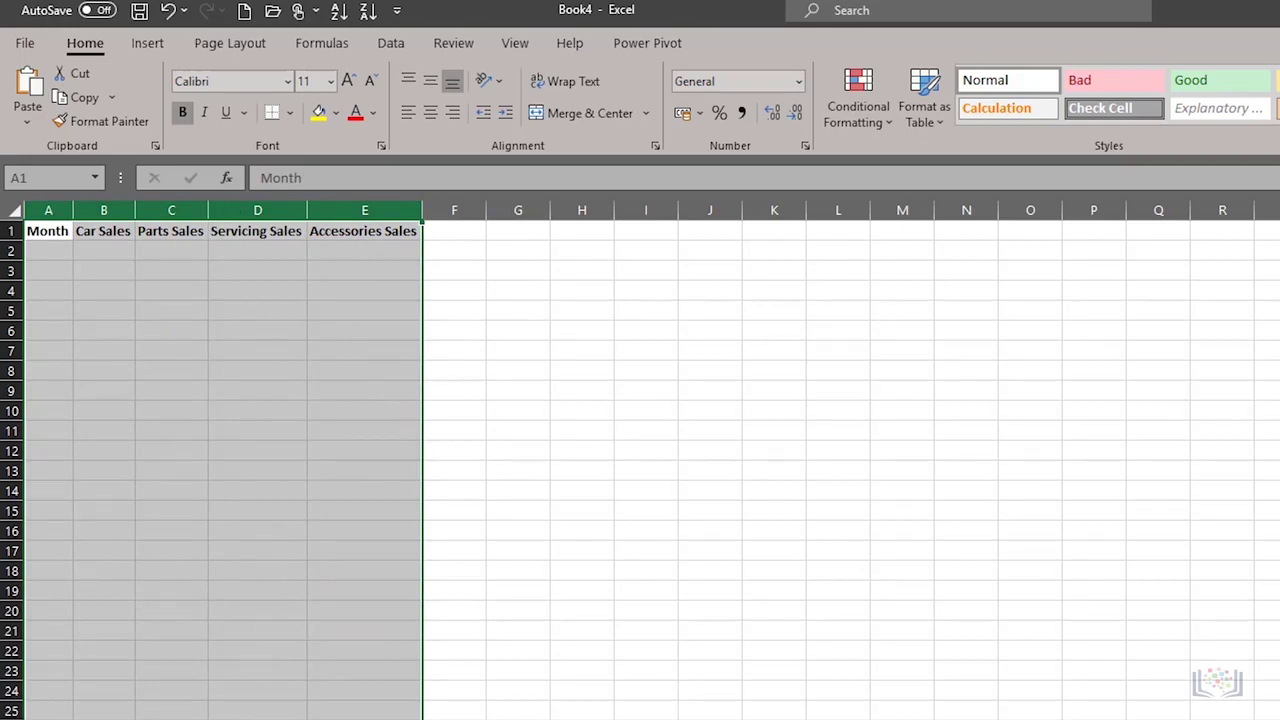
Enter the abbreviated month names from "Jan" to "Dec" down cells A2 to A13
click(44, 251)
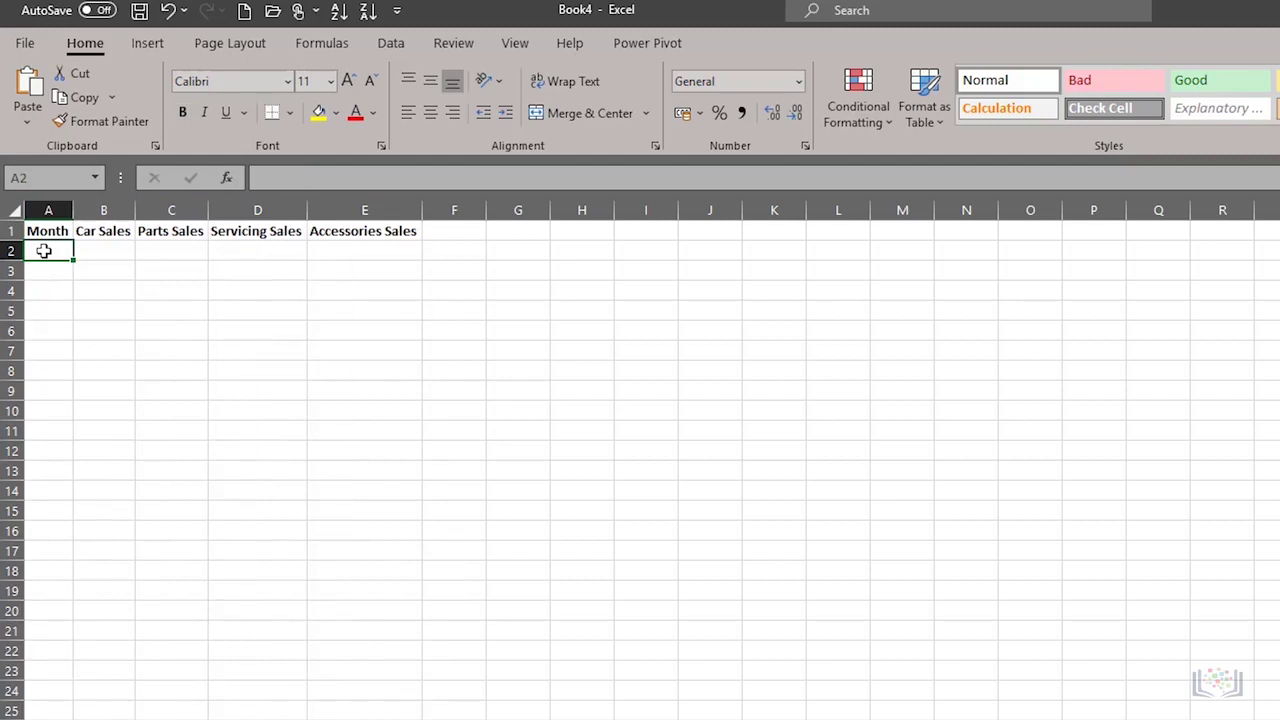
text(Jan)
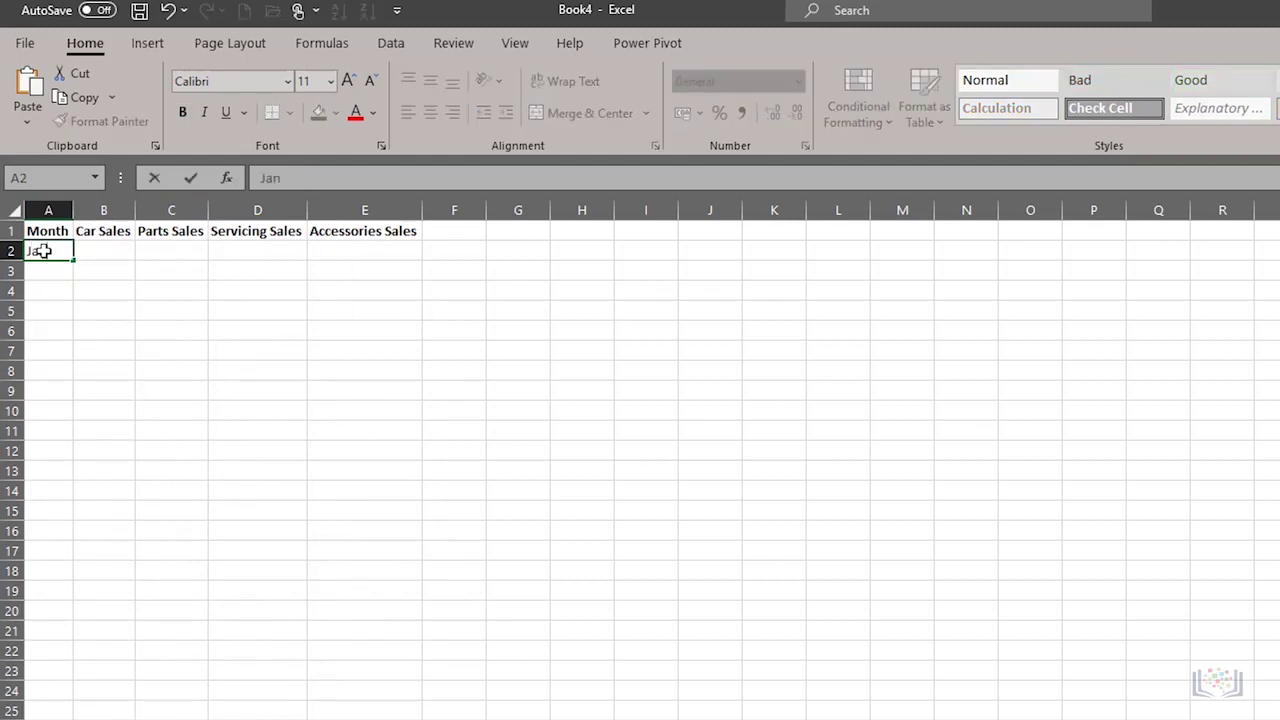
key(Return)
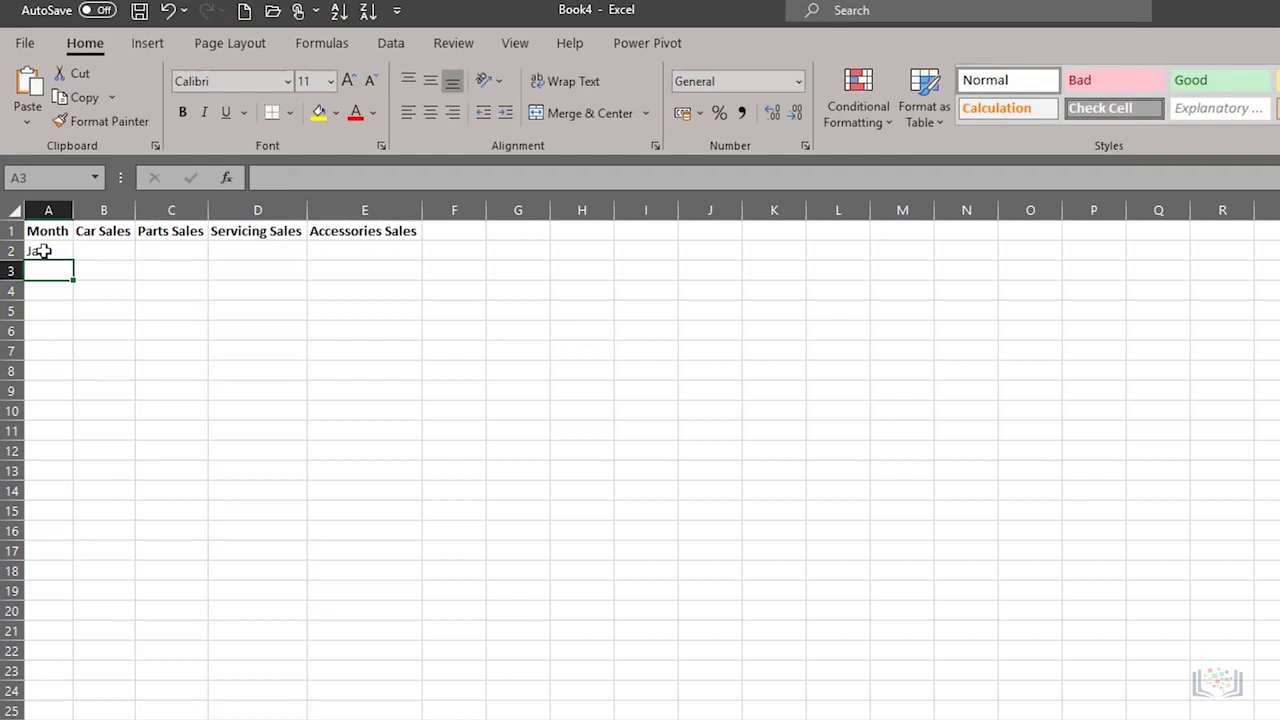
text(Feb)
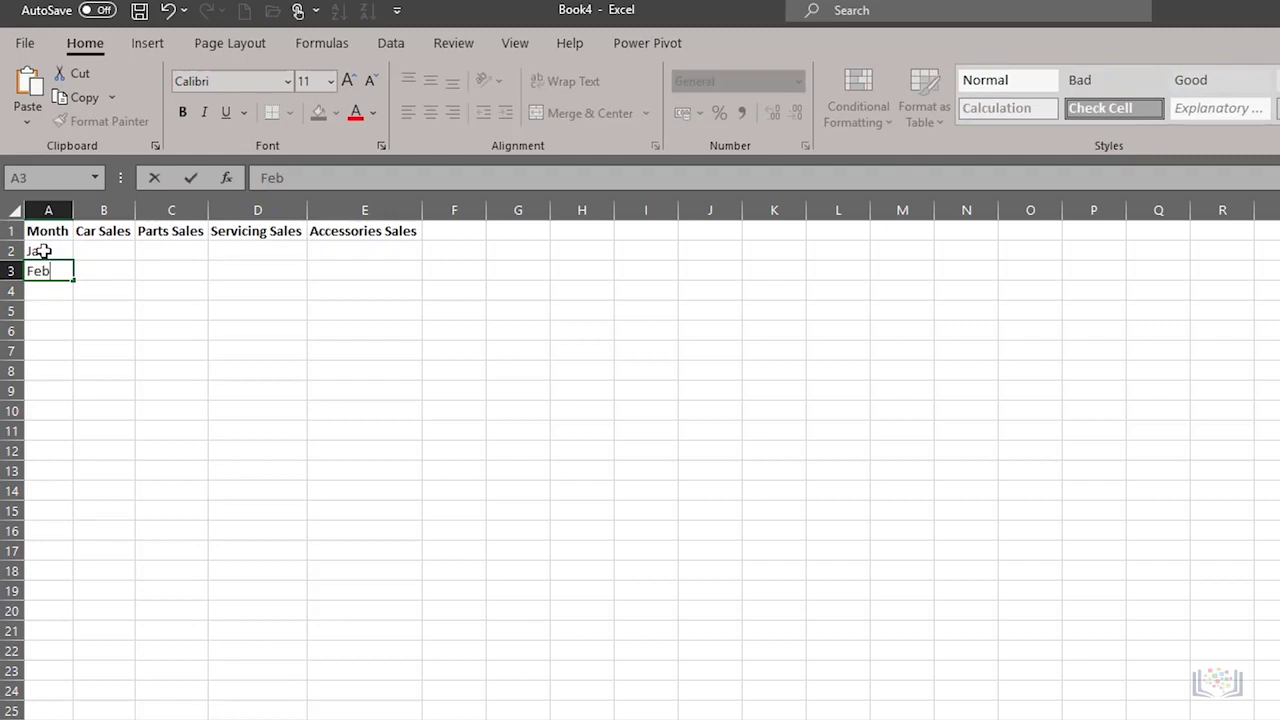
key(Return)
text(Mar)
key(Return)
text(Apr)
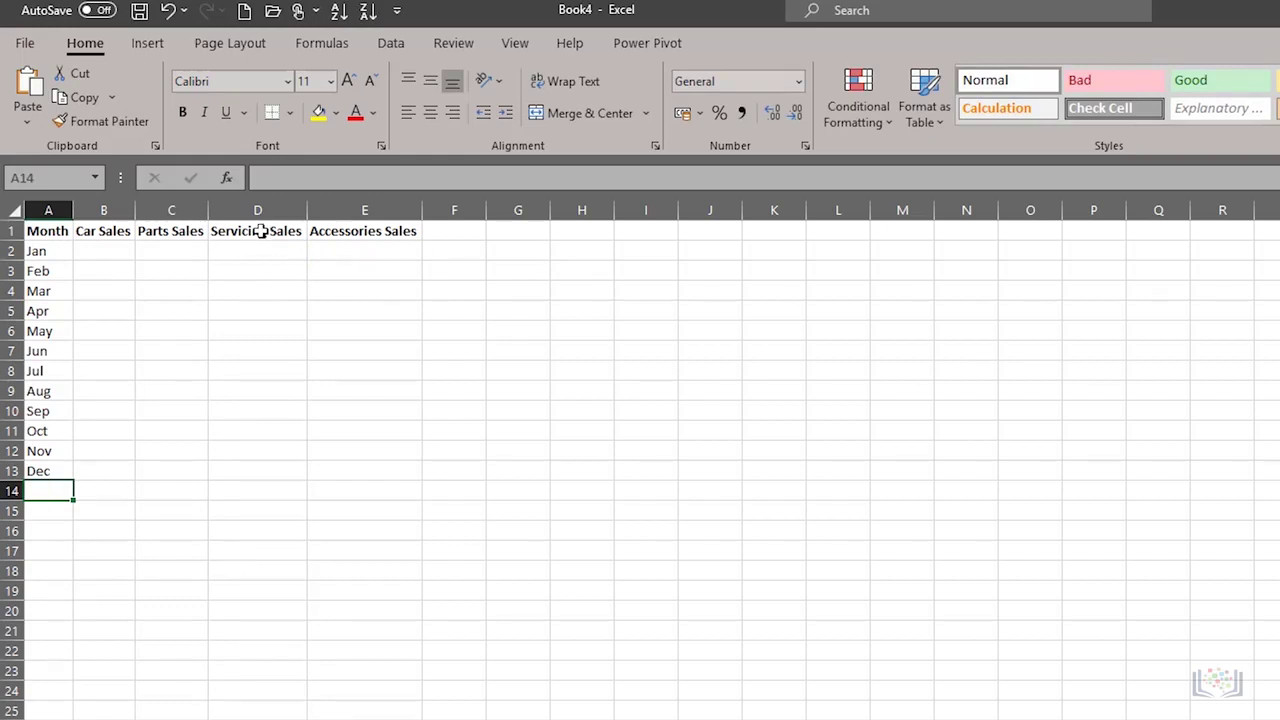
Overwrite the heading in cell D1 with "Servicing" and undo the replacement
click(260, 231)
text(Se)
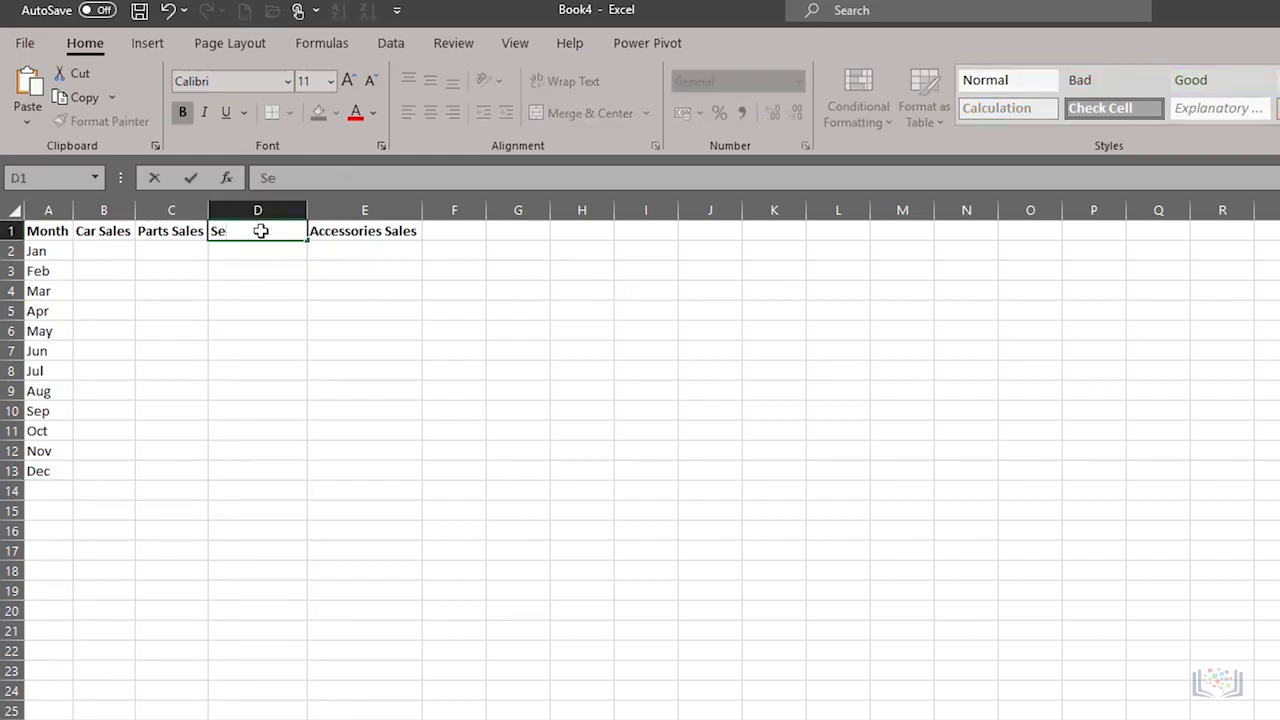
text(rvicing)
key(Return)
key(ctrl+z)
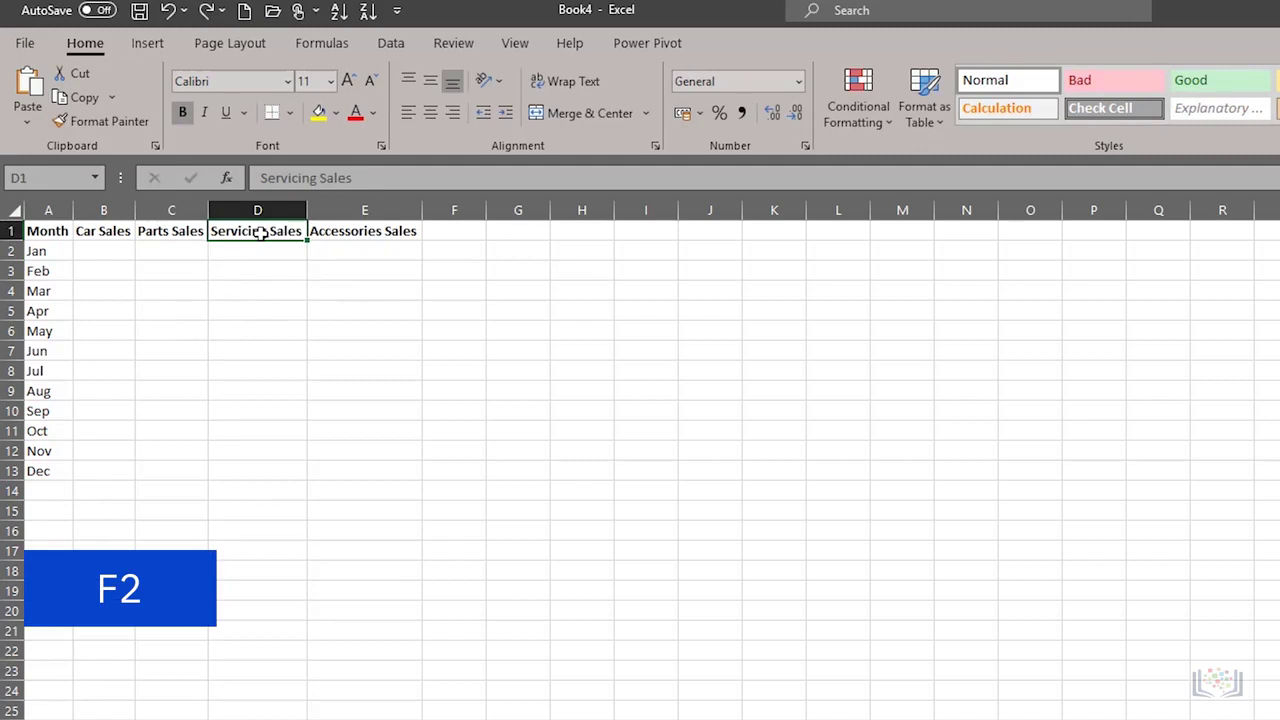
Try removing "Sales" from the heading in D1 by editing inside the cell, and discard the edits
key(F2)
key(BackSpace)
key(BackSpace)
key(BackSpace)
key(BackSpace)
key(BackSpace)
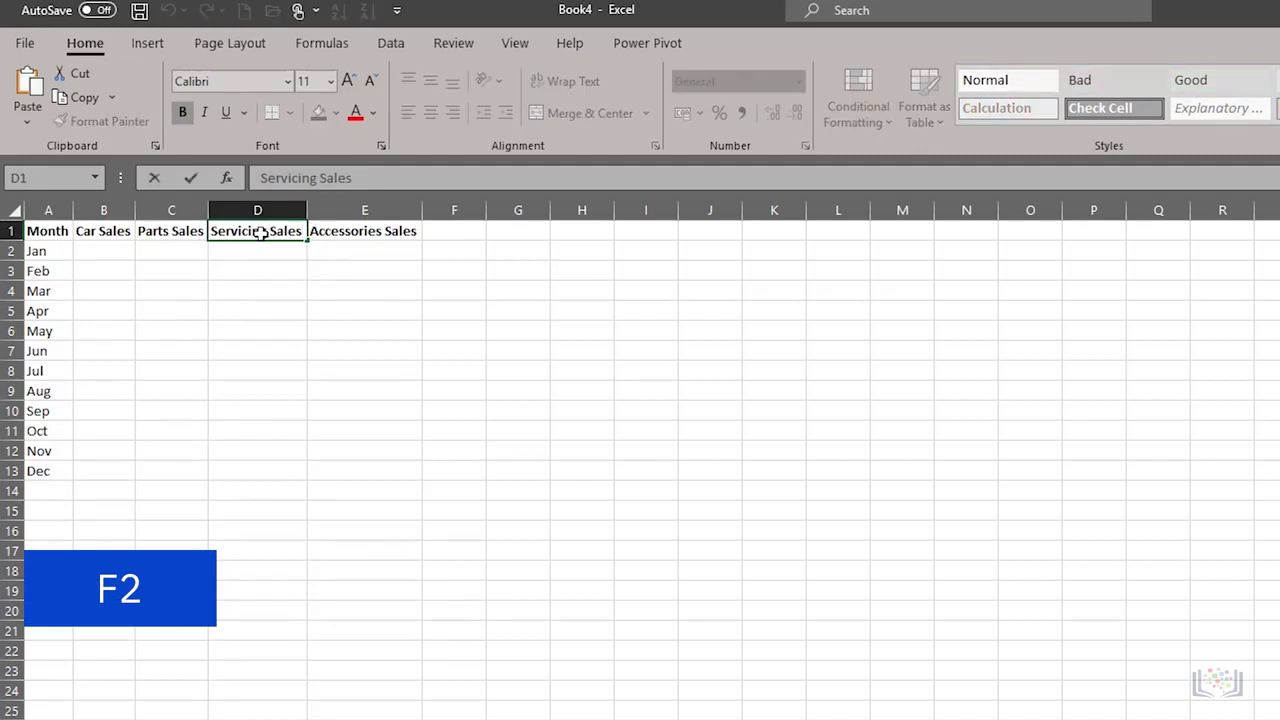
key(Return)
key(ctrl+z)
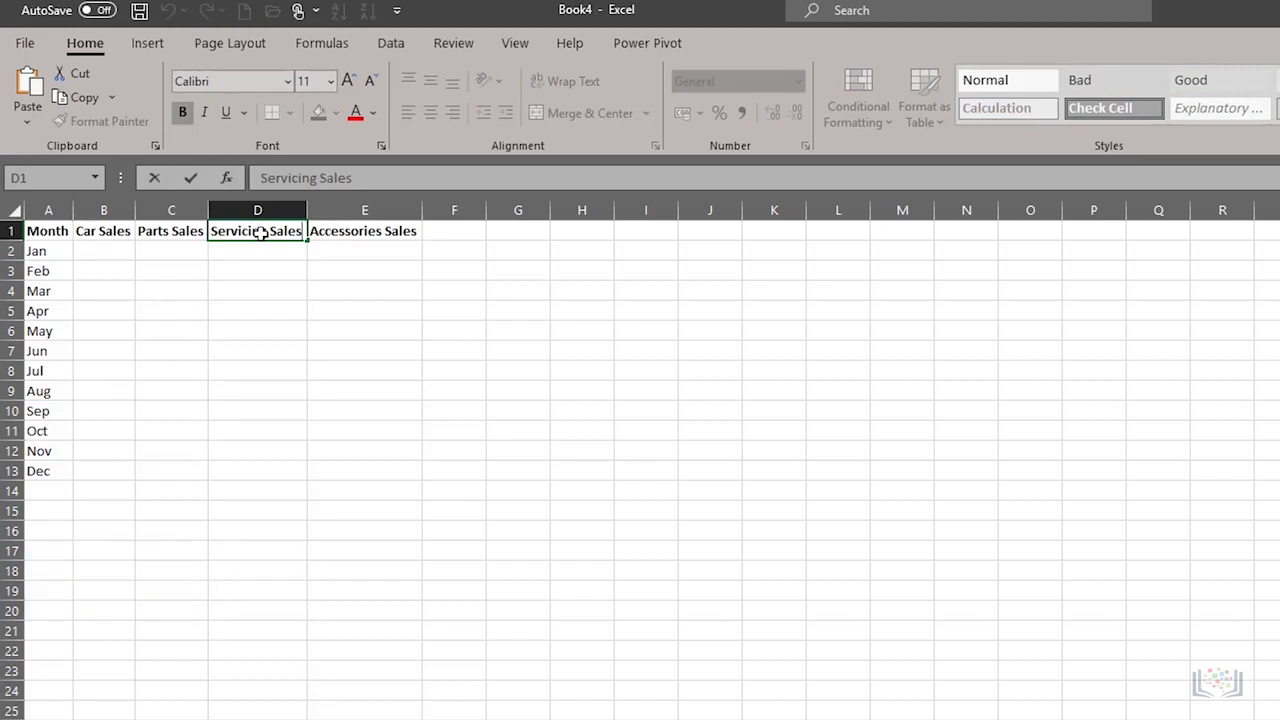
key(BackSpace)
key(BackSpace)
key(BackSpace)
key(BackSpace)
key(BackSpace)
key(BackSpace)
key(Escape)
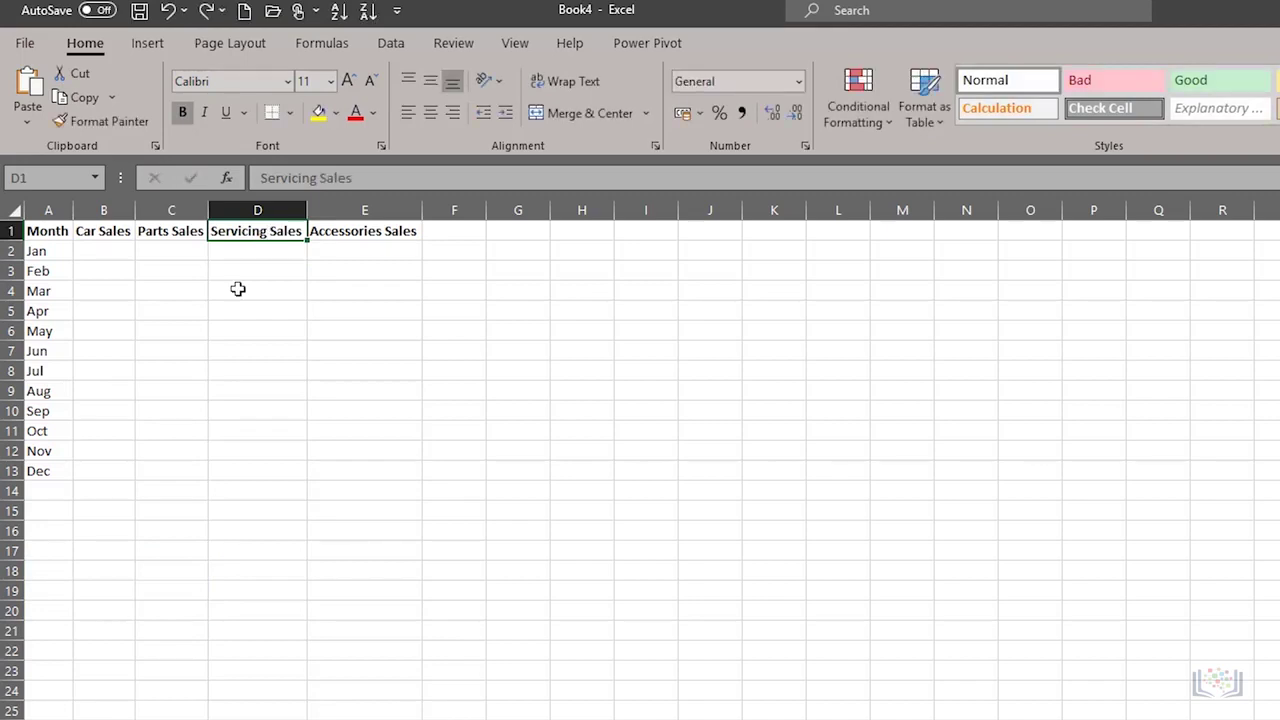
Shorten the heading in cell D1 to "Servicing" by editing its text in the formula bar
click(300, 177)
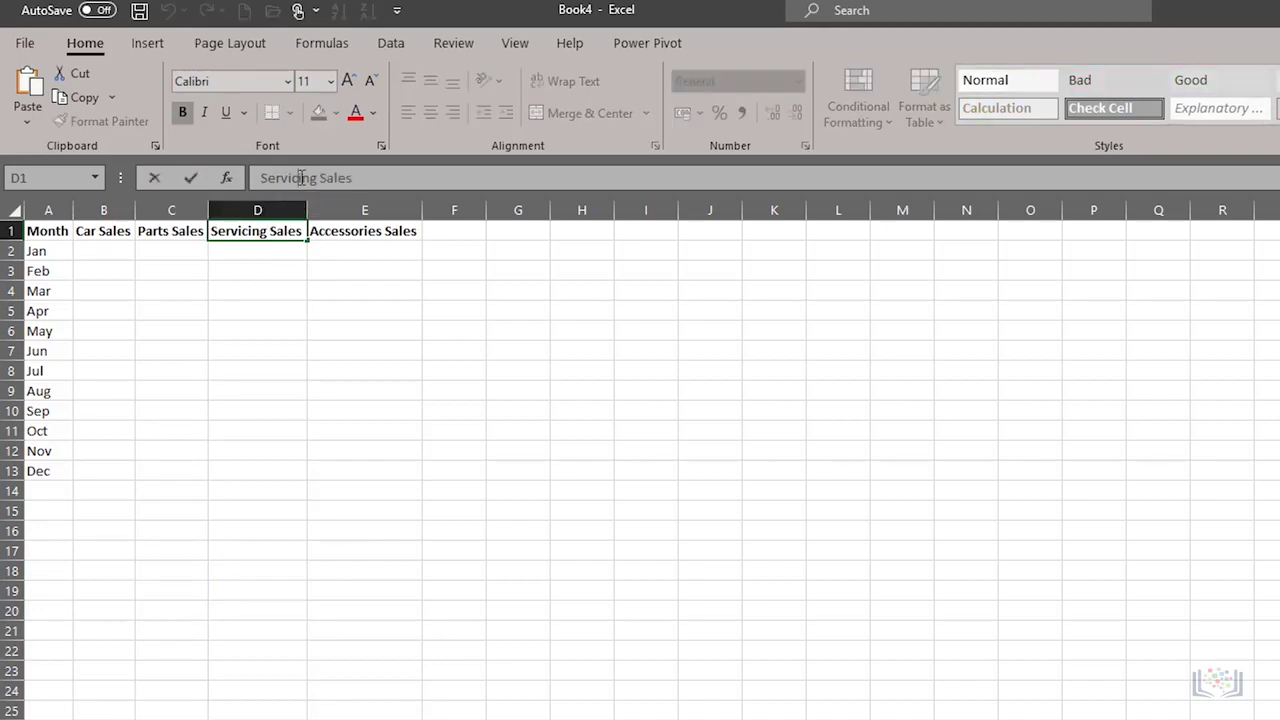
click(367, 177)
key(BackSpace)
key(BackSpace)
key(BackSpace)
key(BackSpace)
key(BackSpace)
key(BackSpace)
key(BackSpace)
text(g)
key(Return)
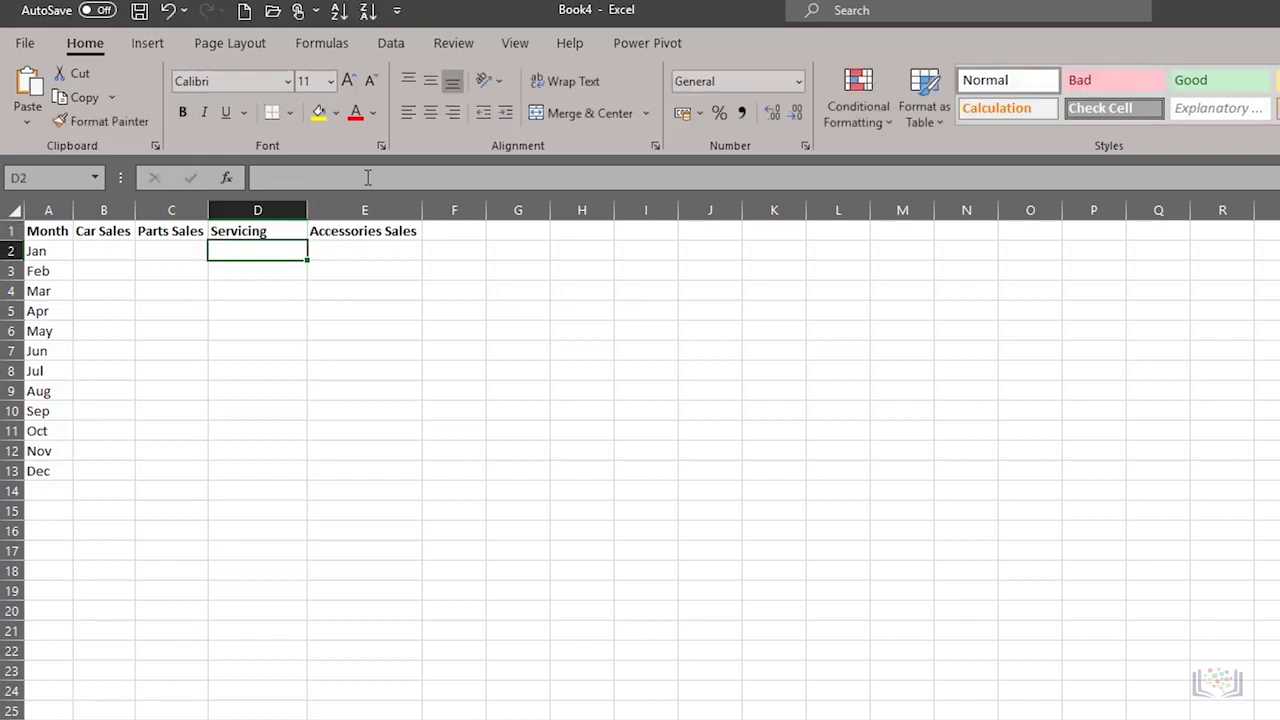
Shorten the heading in cell C1 to "Parts" by removing the word "Sales"
click(170, 234)
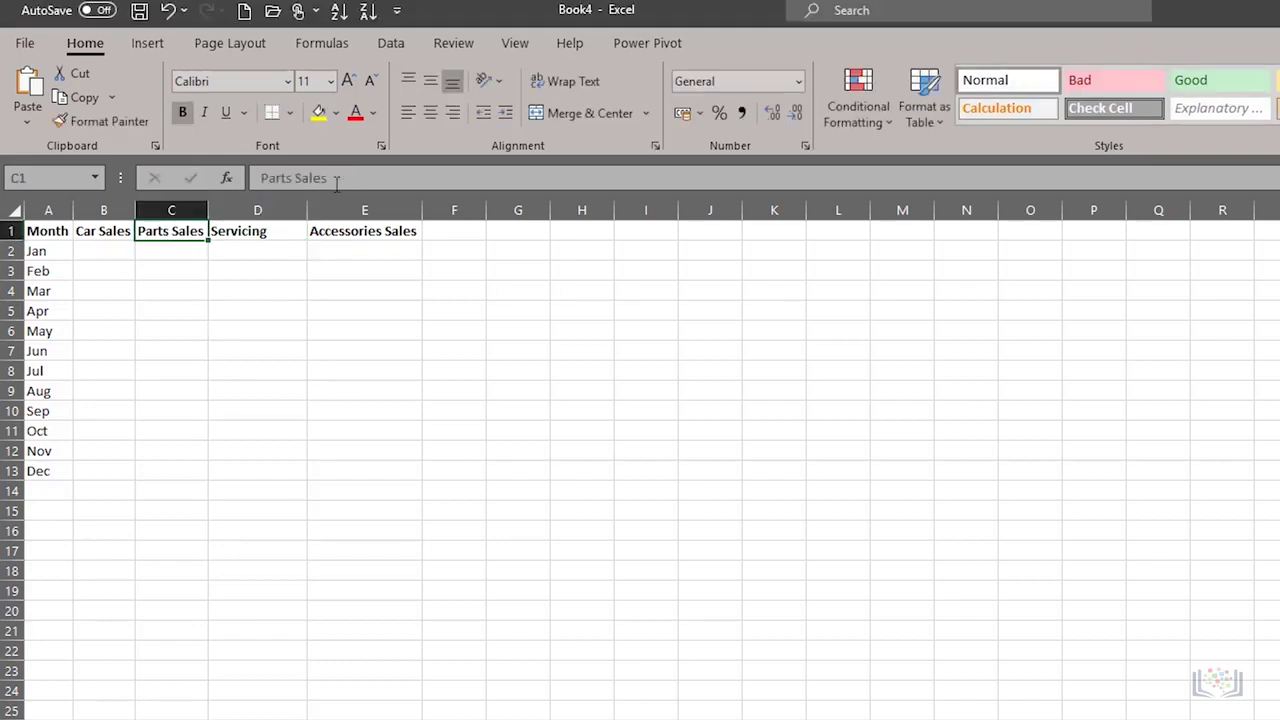
click(336, 181)
key(BackSpace)
key(BackSpace)
key(BackSpace)
key(BackSpace)
key(BackSpace)
key(BackSpace)
key(Return)
Shorten the heading in cell E1 to "Accessories" by removing the word "Sales"
click(392, 232)
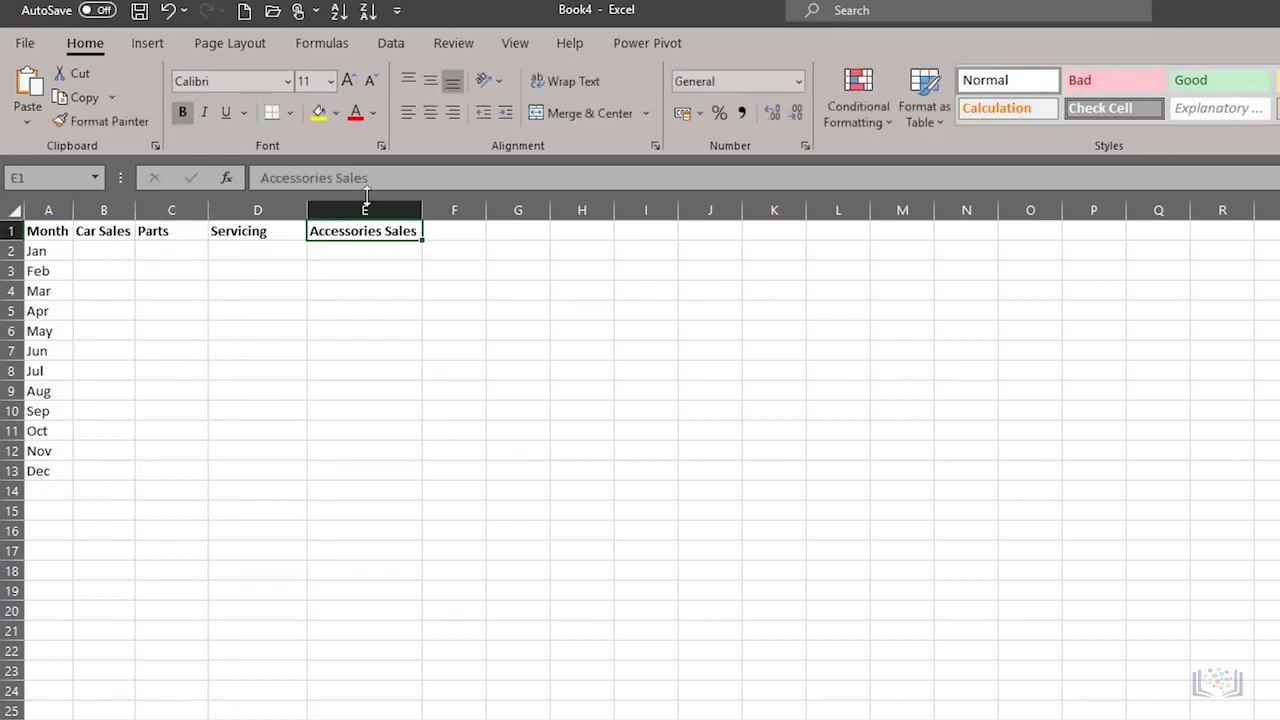
click(368, 185)
key(BackSpace)
key(BackSpace)
key(BackSpace)
key(BackSpace)
key(BackSpace)
key(BackSpace)
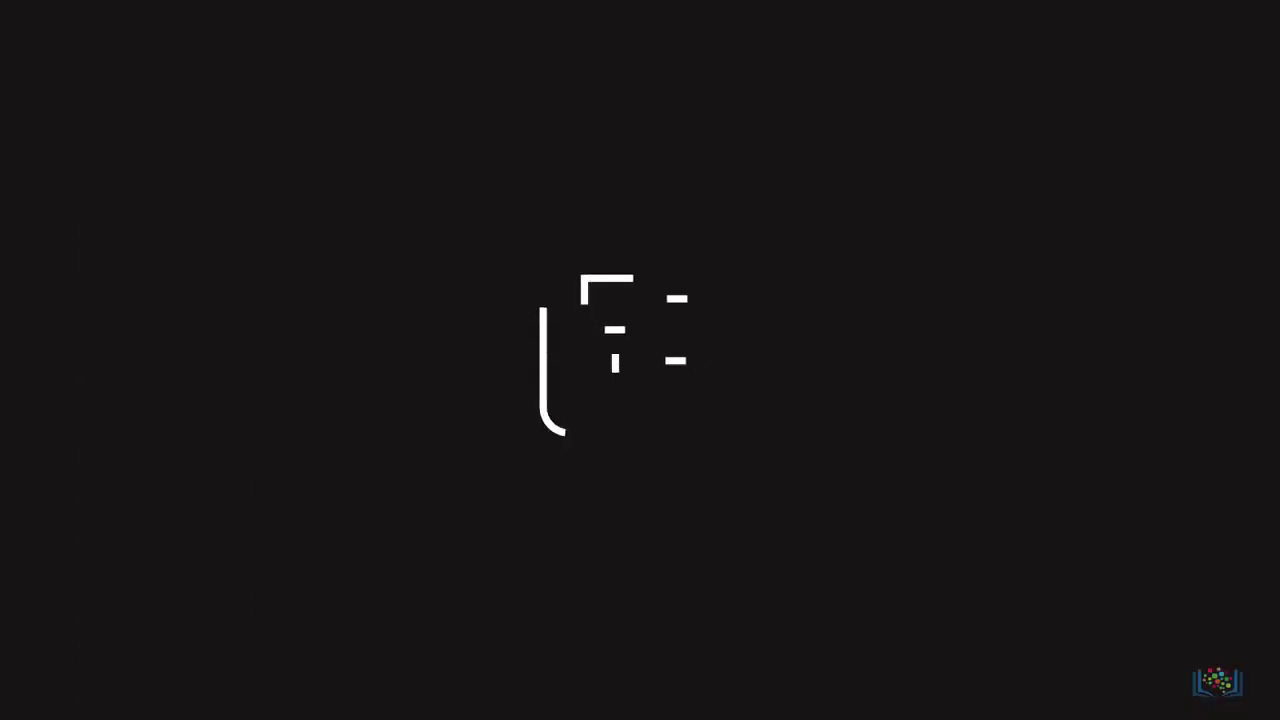